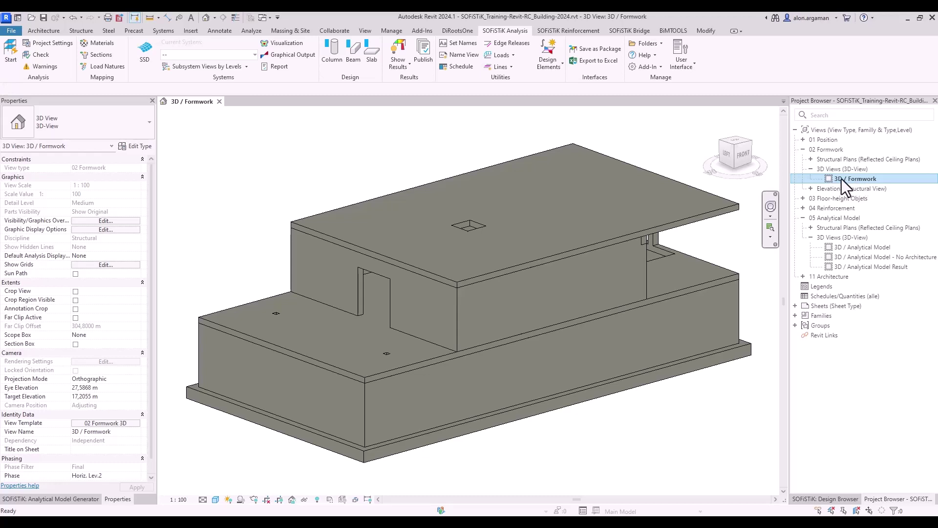
Show the Analyze ribbon tools while keeping the 3D Formwork view open.
left_click(251, 31)
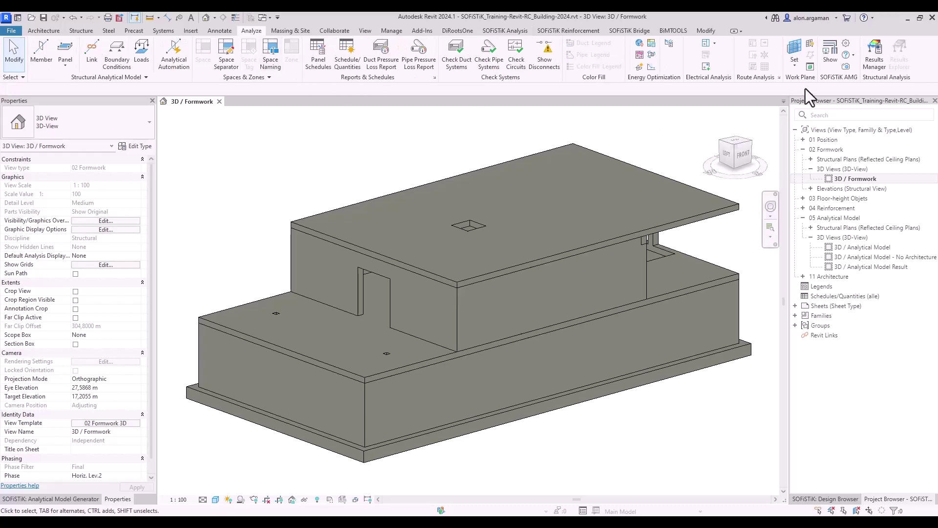
Open the SOFiSTiK AMG panel's Prepare stage and toggle Visualization off and back on.
left_click(831, 54)
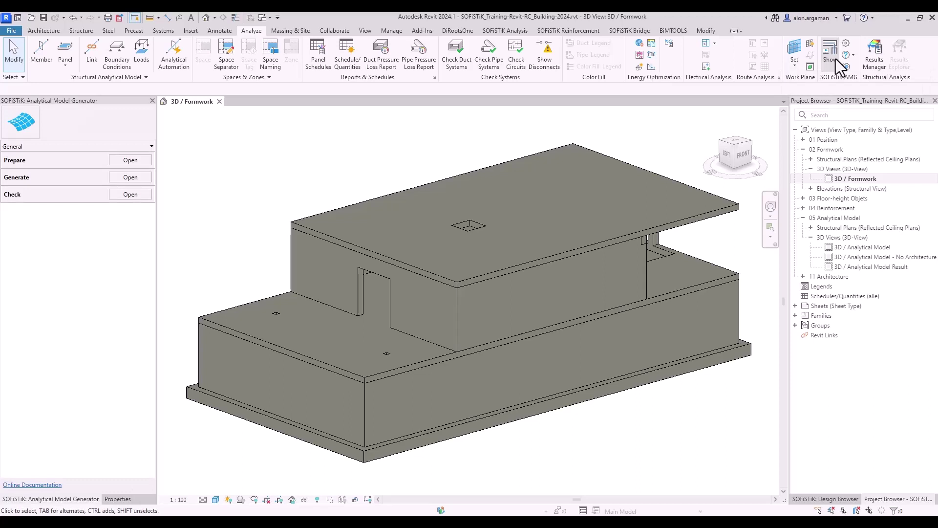
left_click(137, 163)
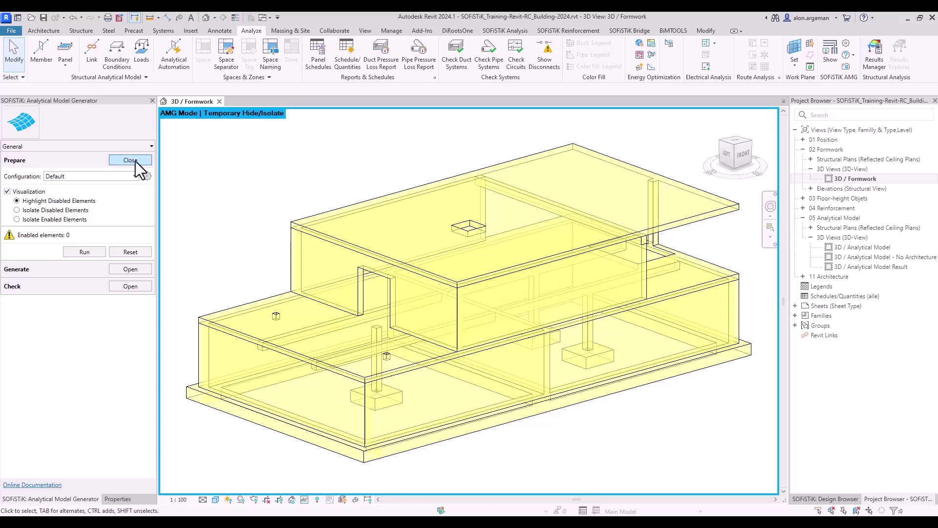
left_click(34, 192)
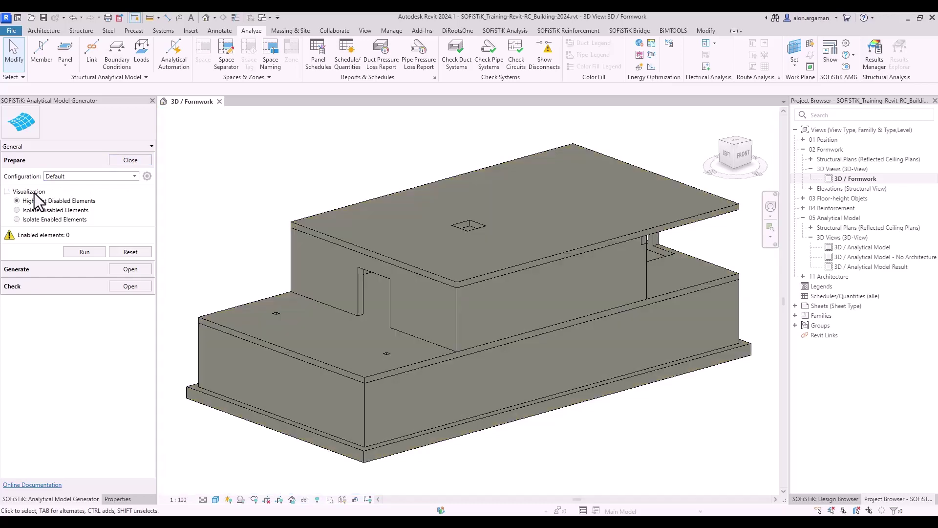
left_click(35, 193)
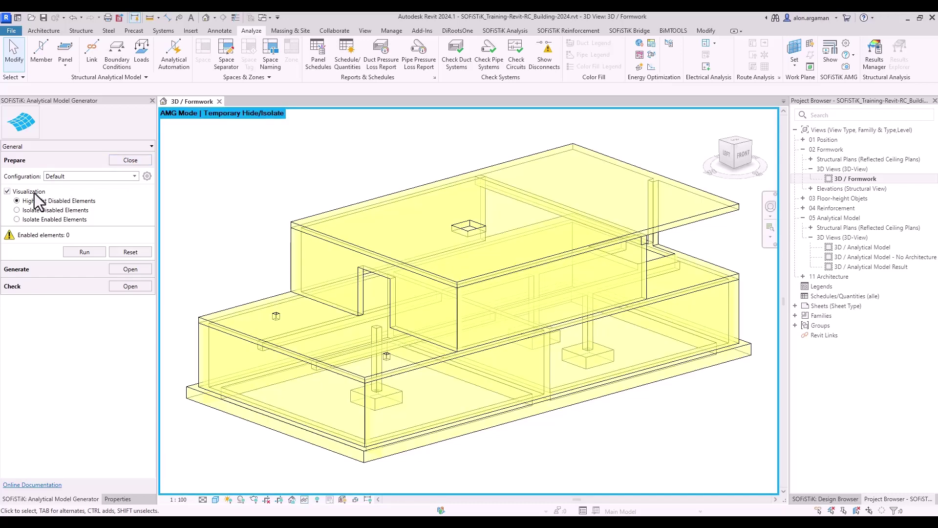
Run Prepare, then select a foundation to check its disabled state and deselect it.
left_click(78, 253)
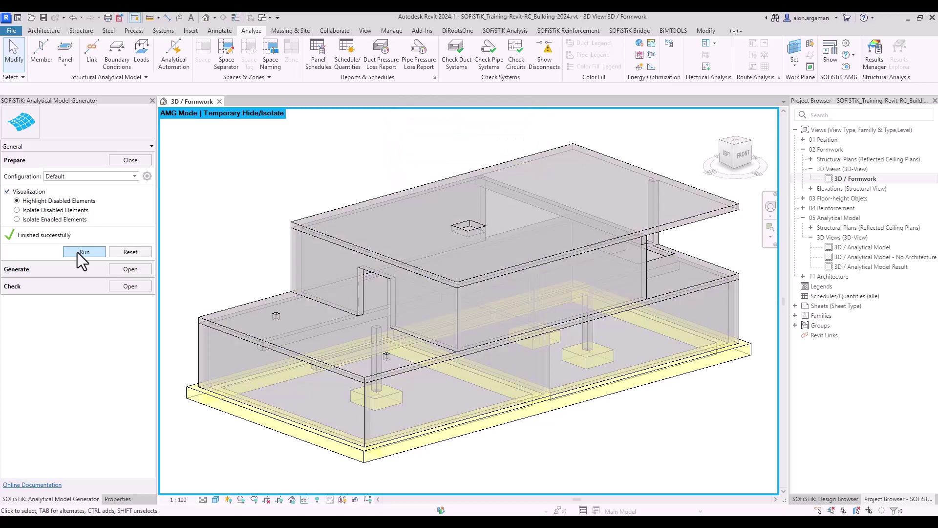
left_click(214, 409)
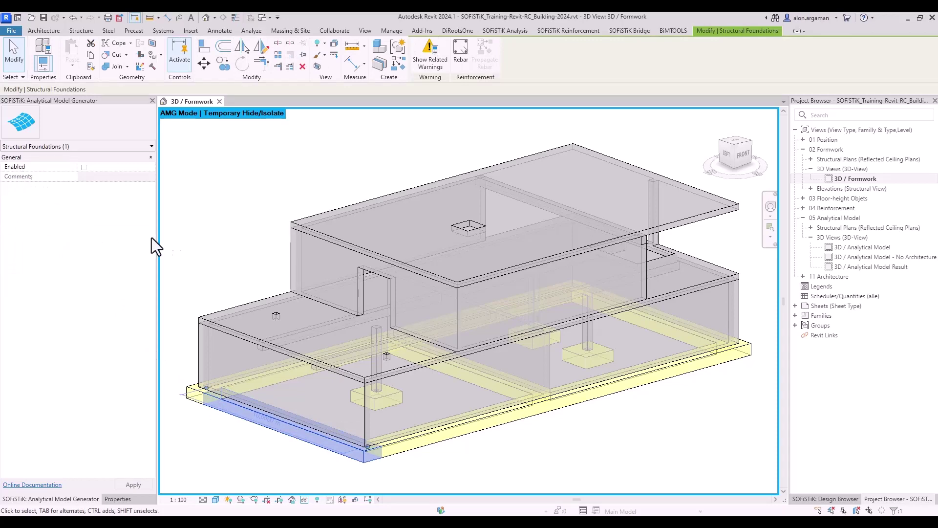
left_click(183, 239)
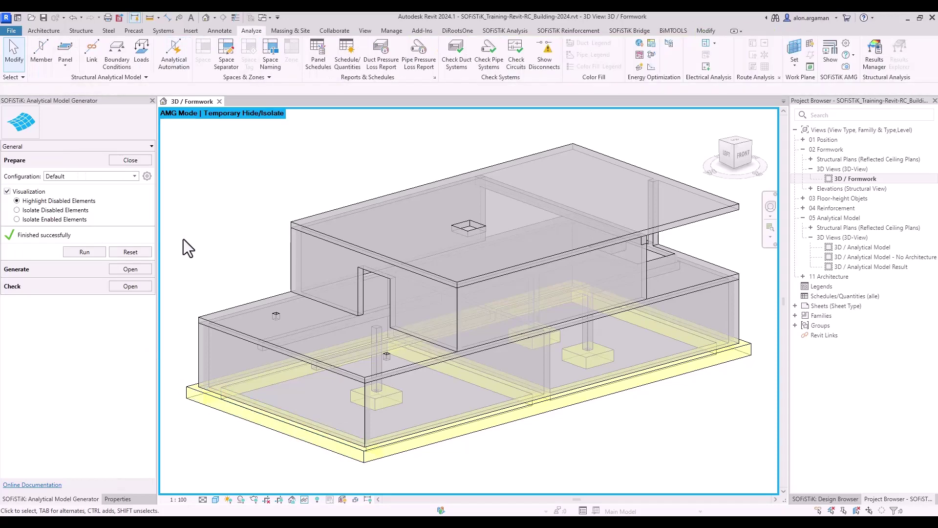
Change Columns Minimum Section Dimension from 0,130 m to 0,300 m, saved as 'Default Edited'.
left_click(145, 176)
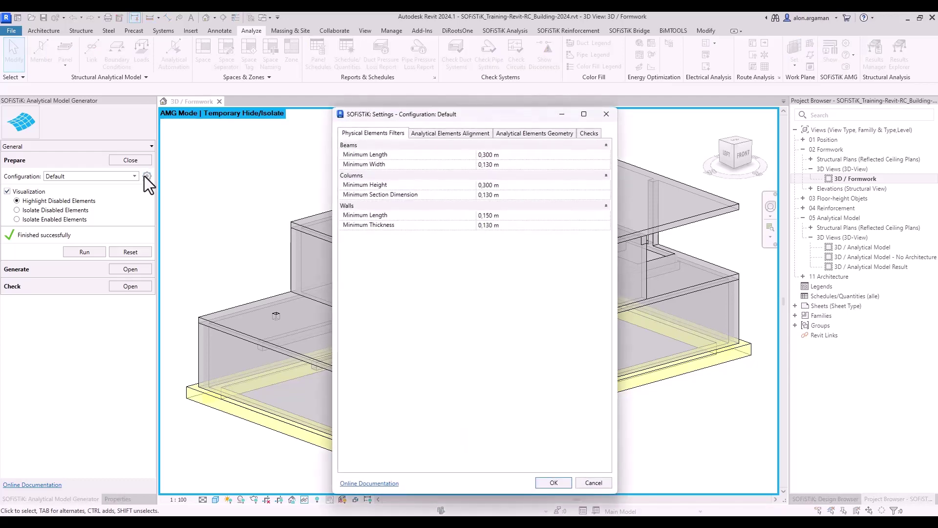
left_click(488, 195)
left_click_drag(484, 195, 489, 195)
type("30")
left_click(552, 483)
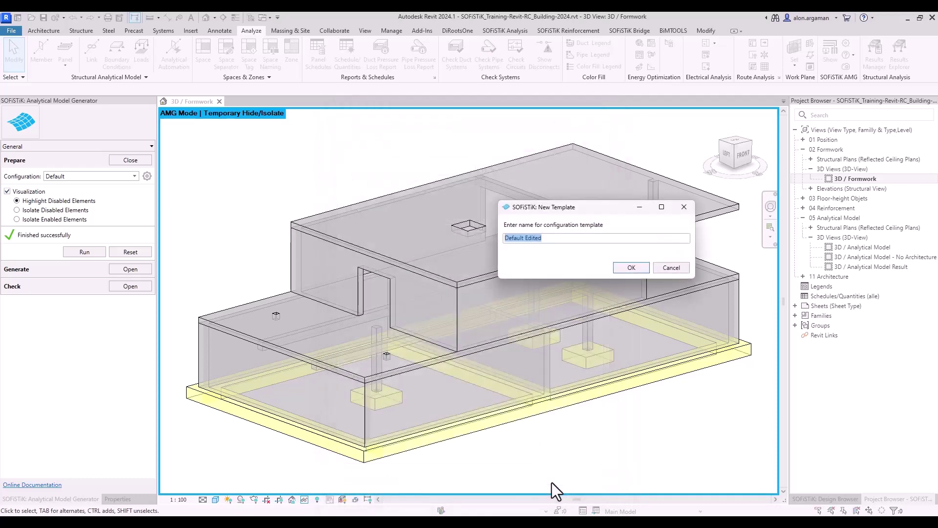
left_click(630, 268)
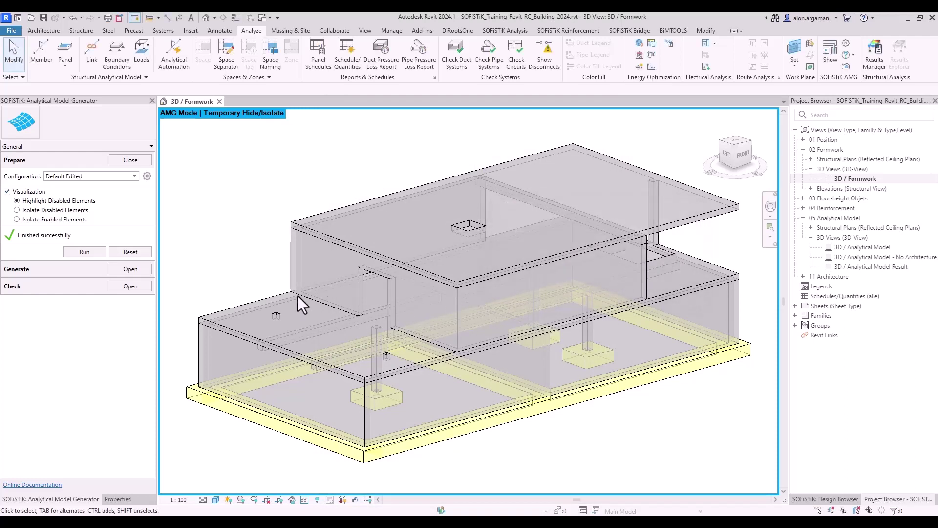
Rerun Prepare and manually enable both columns flagged 'Too small section size'.
left_click(84, 252)
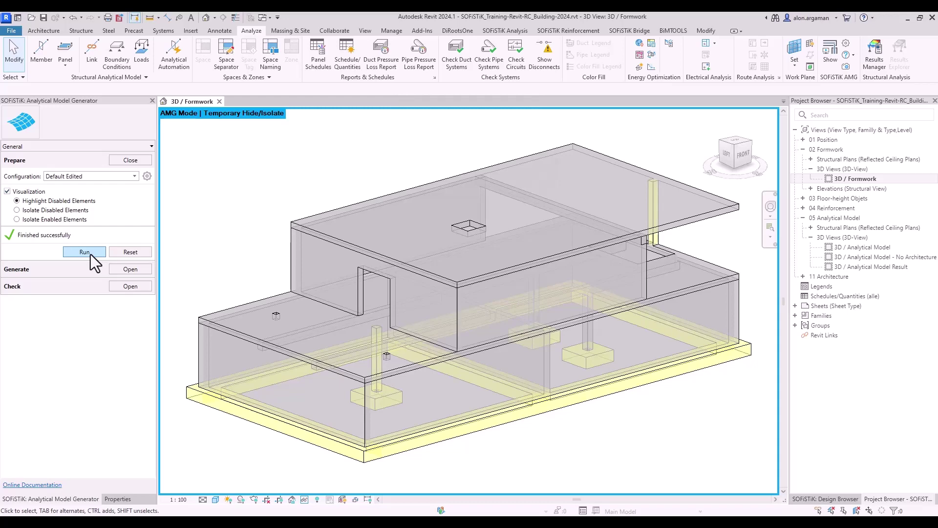
left_click(376, 330)
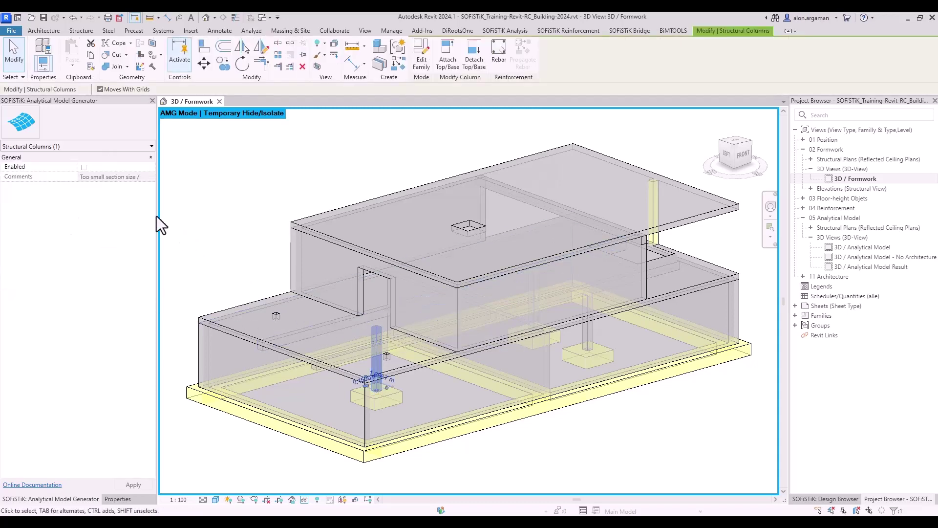
left_click(84, 167)
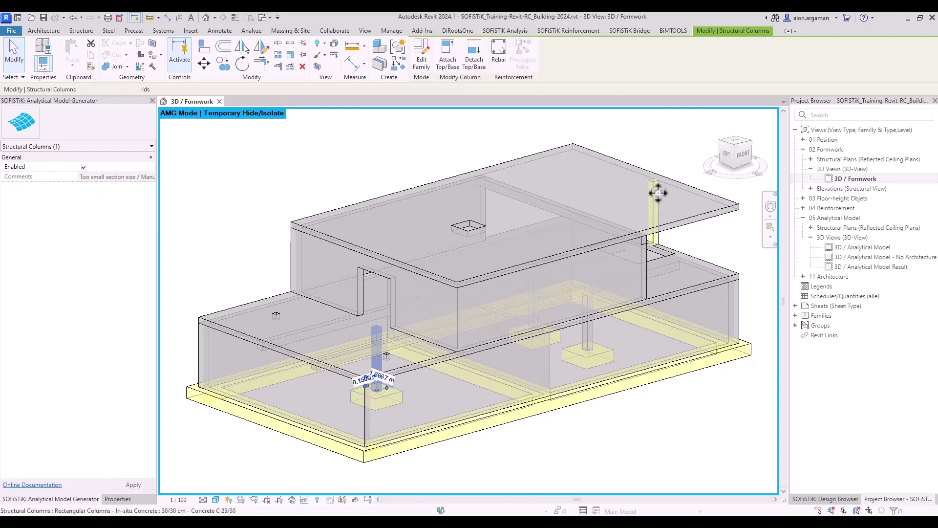
left_click(654, 211)
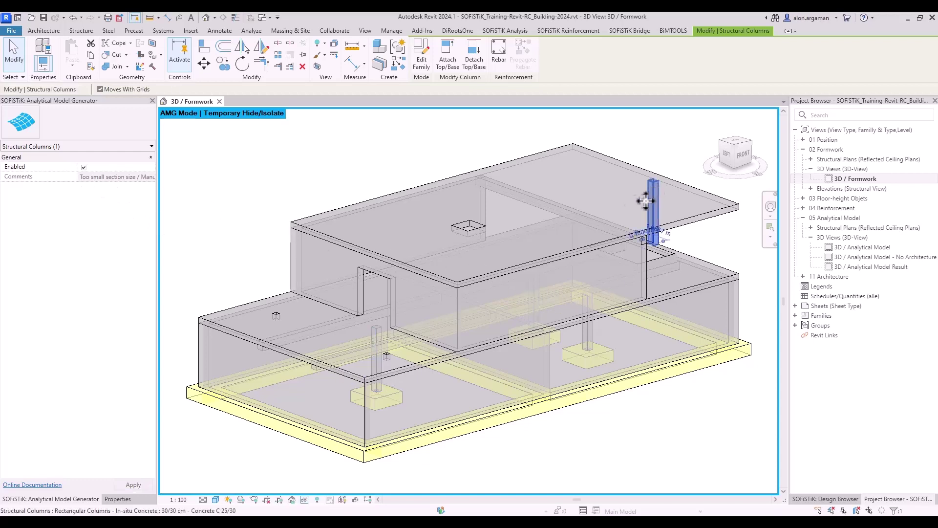
left_click(84, 167)
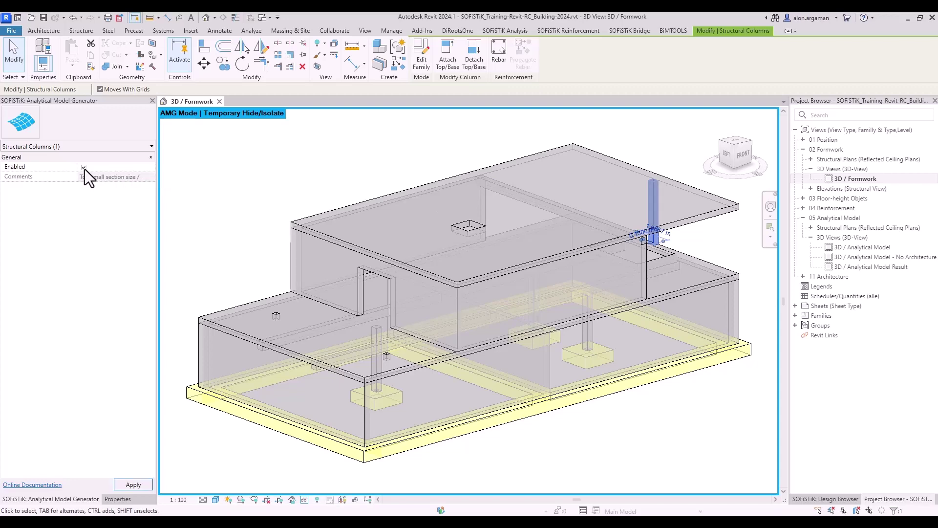
left_click(133, 486)
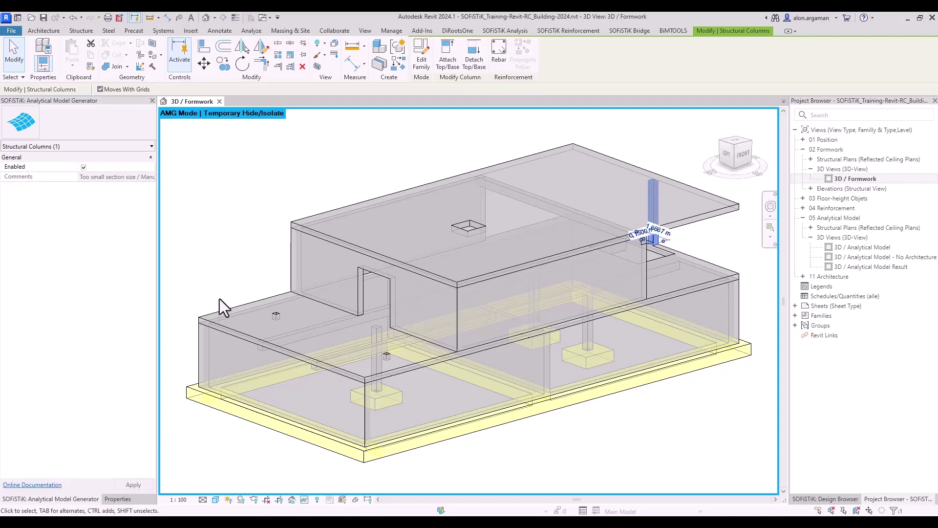
key("Escape")
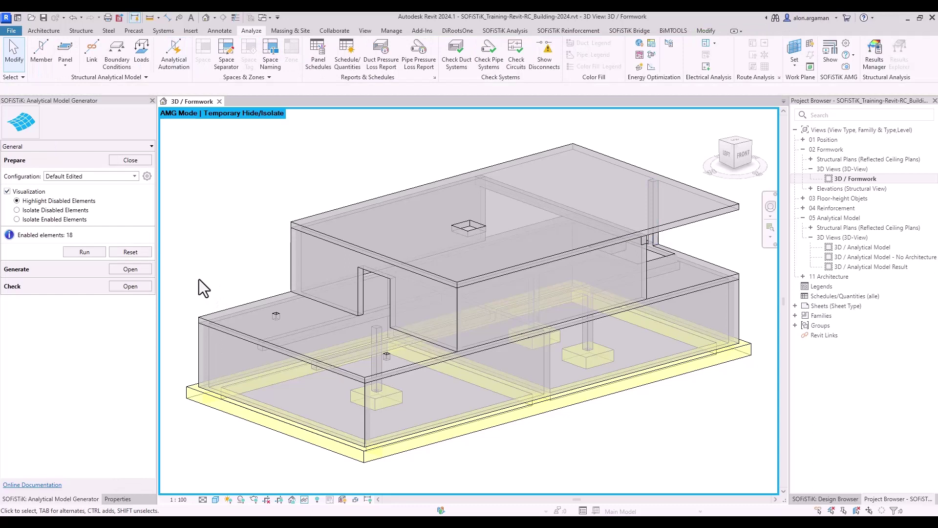
left_click(63, 209)
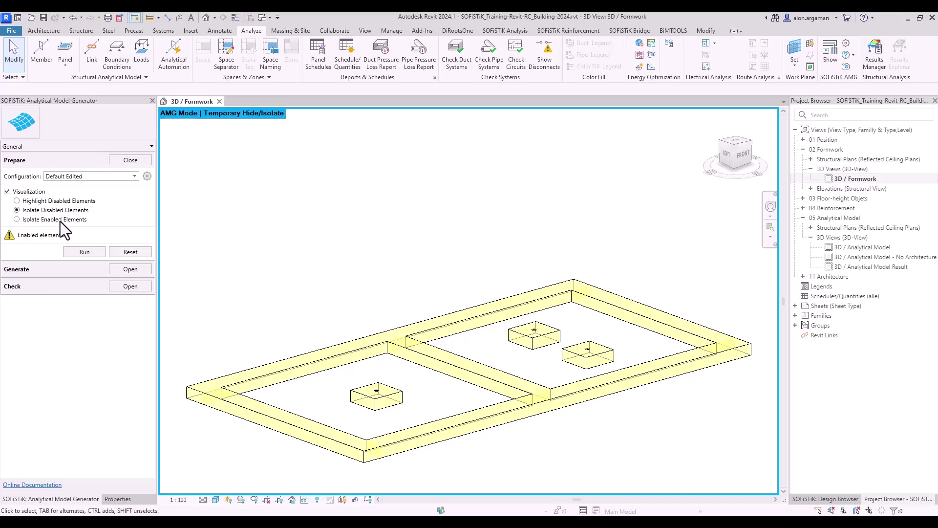
left_click(60, 219)
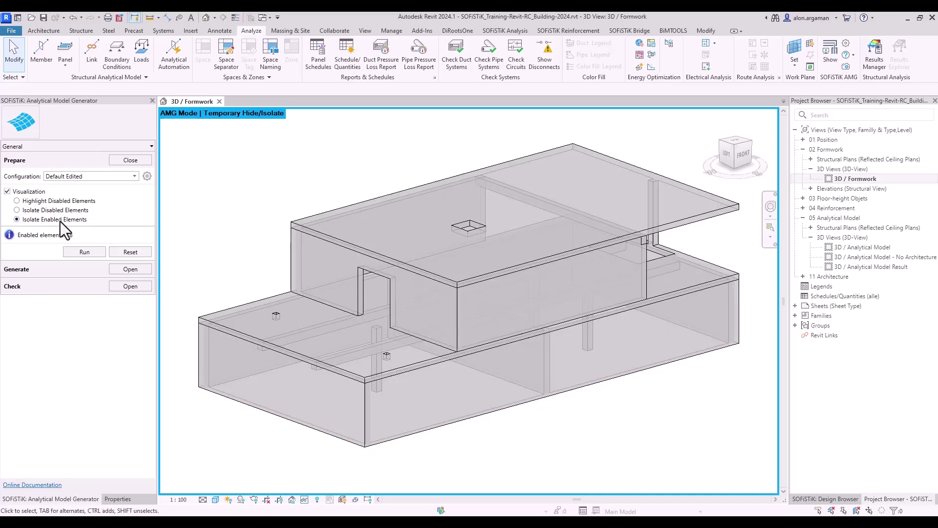
left_click(67, 200)
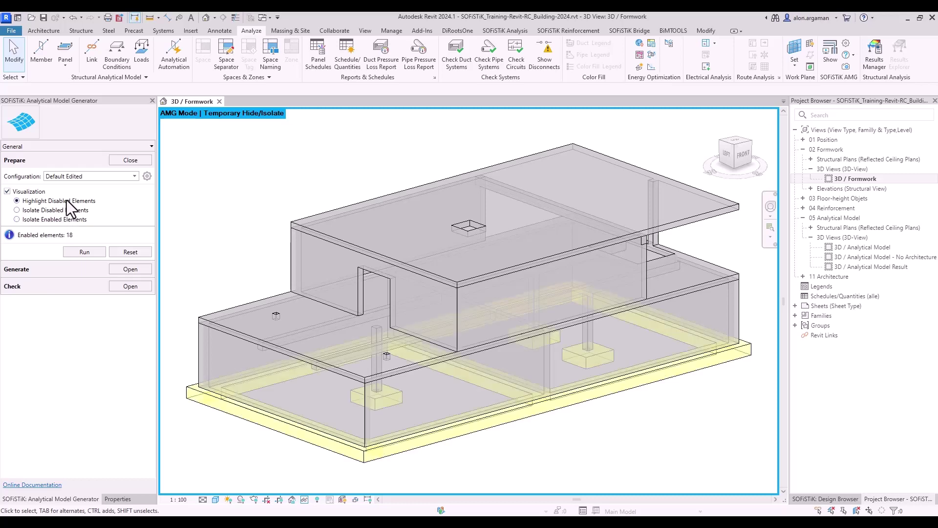
Generate the analytical model using the Default Edited configuration.
left_click(130, 270)
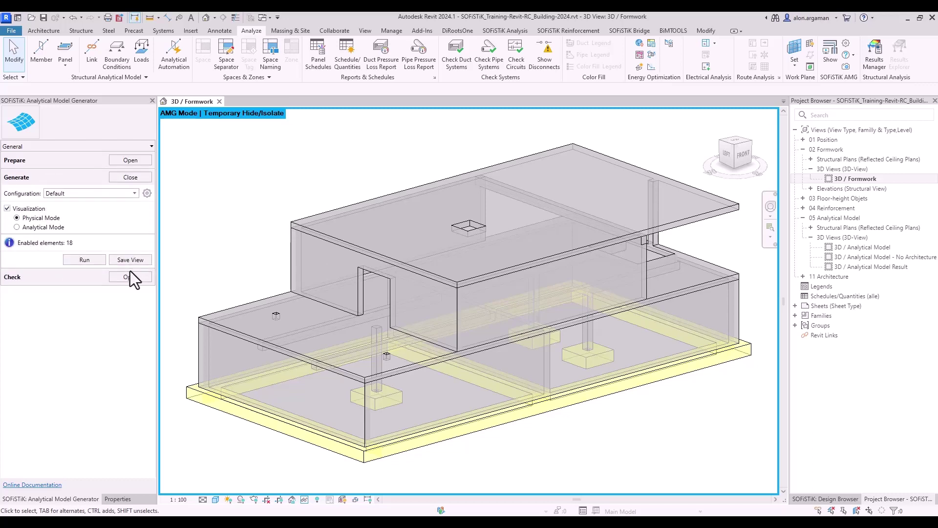
left_click(78, 193)
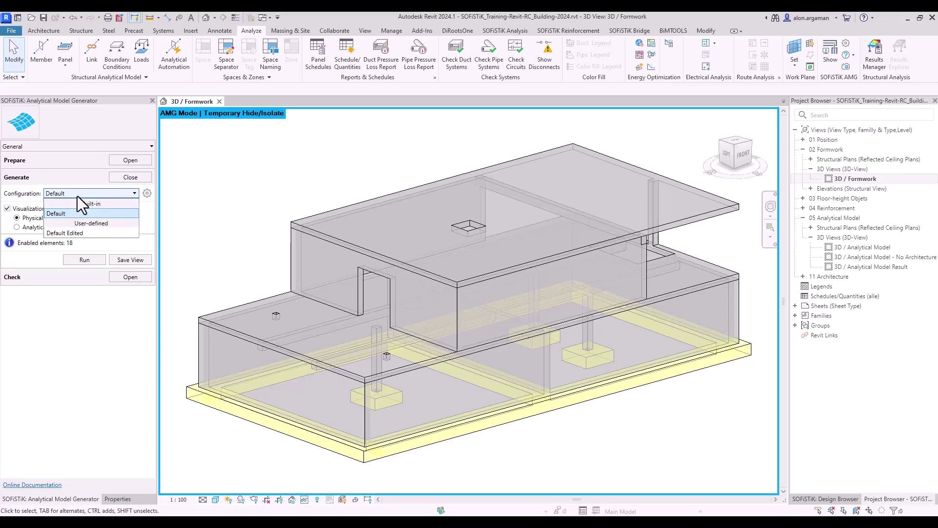
left_click(75, 232)
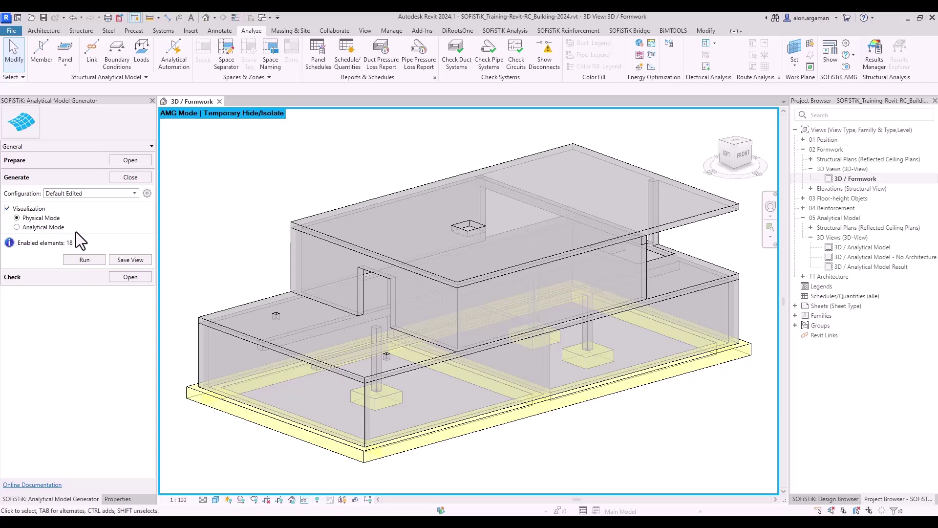
left_click(85, 259)
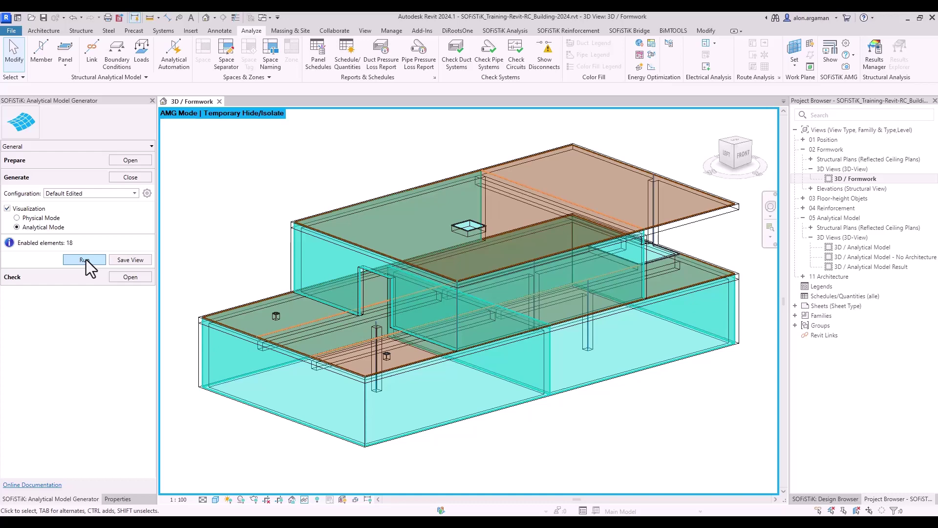
Switch visualization to Physical Mode and back to Analytical Mode, orbiting the 3D view.
left_click(41, 218)
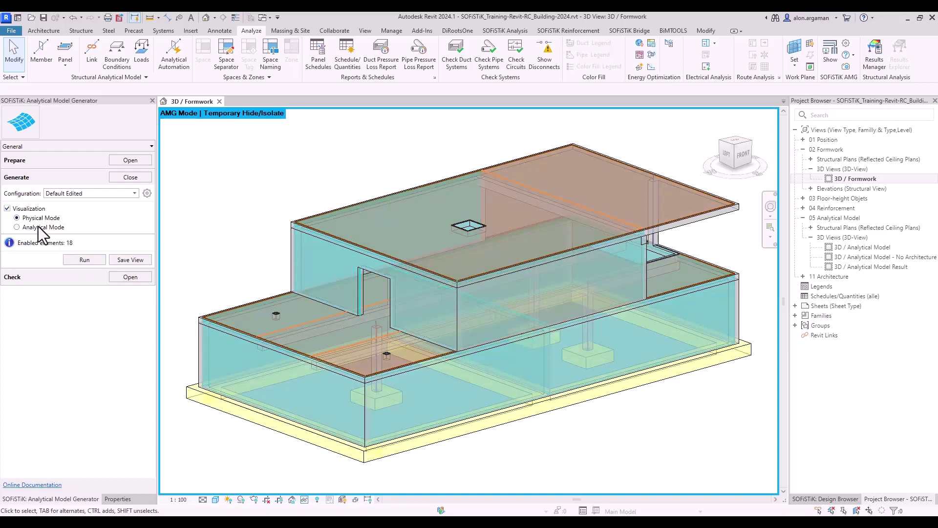
left_click(38, 228)
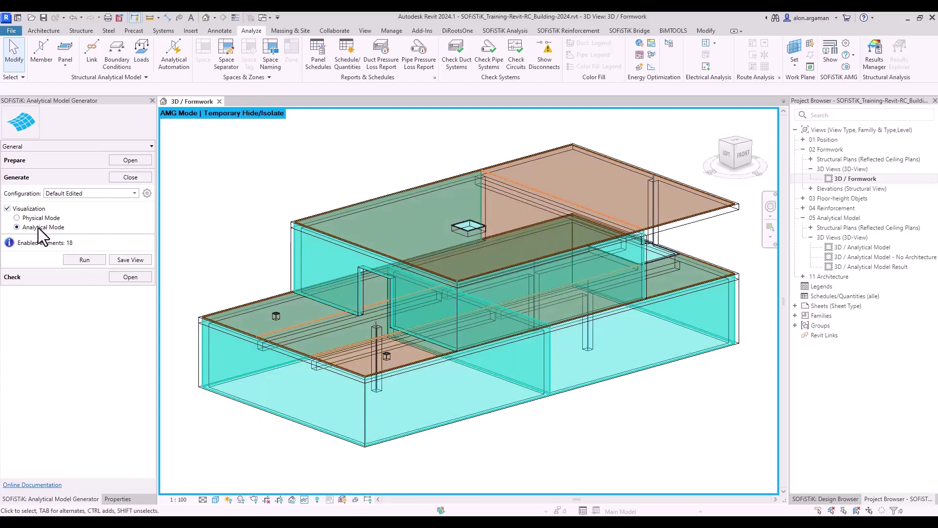
middle_click_drag(541, 365, 568, 380, "shift")
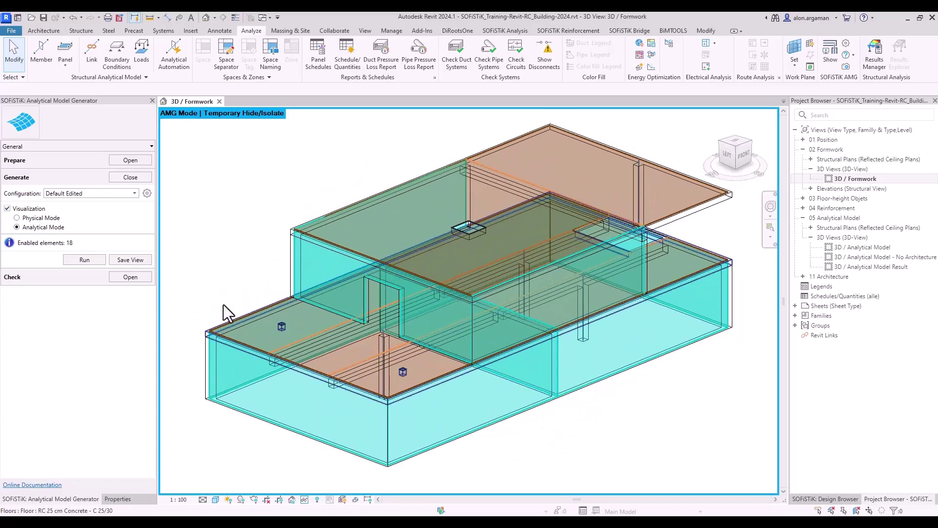
Save the 3D / Formwork Adjusted view and set alignment priorities to 10%, Floor Edges 90%.
left_click(147, 195)
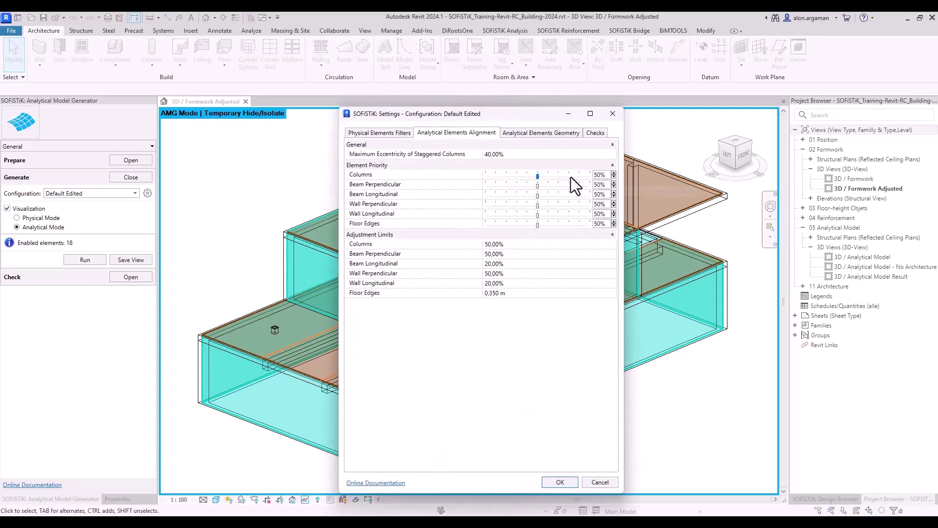
left_click(497, 177)
left_click(496, 185)
left_click(496, 198)
left_click(497, 198)
left_click(495, 206)
left_click(495, 205)
left_click(496, 213)
left_click(496, 213)
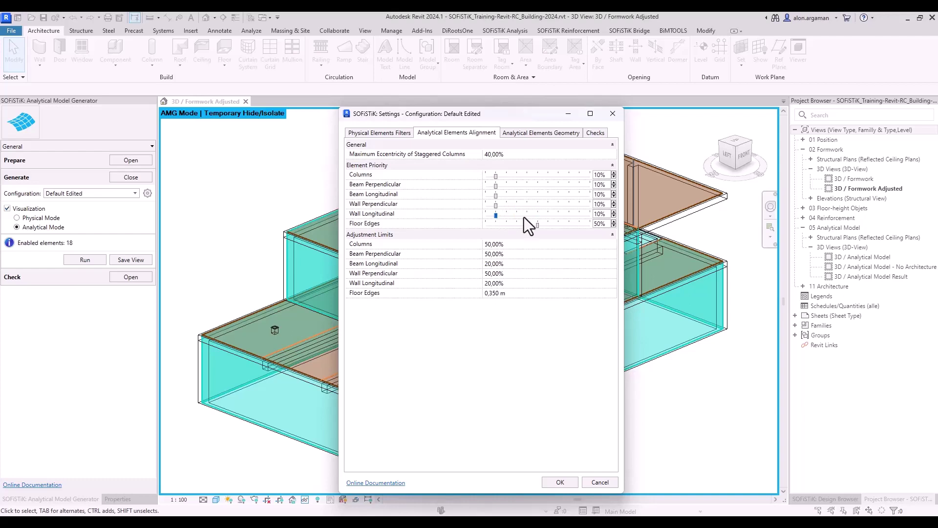
left_click(581, 225)
left_click(582, 224)
Set the Floor Edges adjustment limit to 0,010 m and confirm the configuration.
left_click(494, 294)
left_click_drag(489, 293, 497, 293)
type("01")
left_click(559, 482)
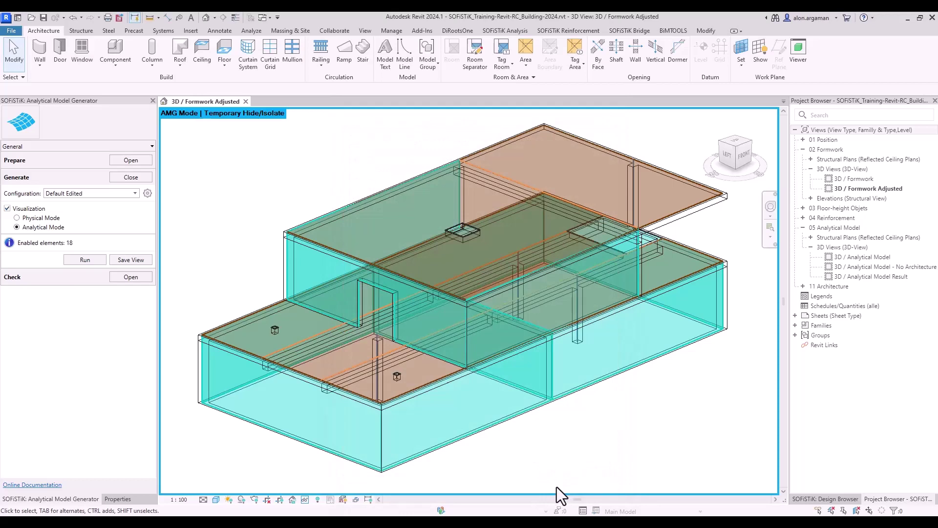
Regenerate the analytical model from the top view, then inspect it from the home isometric view.
left_click(741, 143)
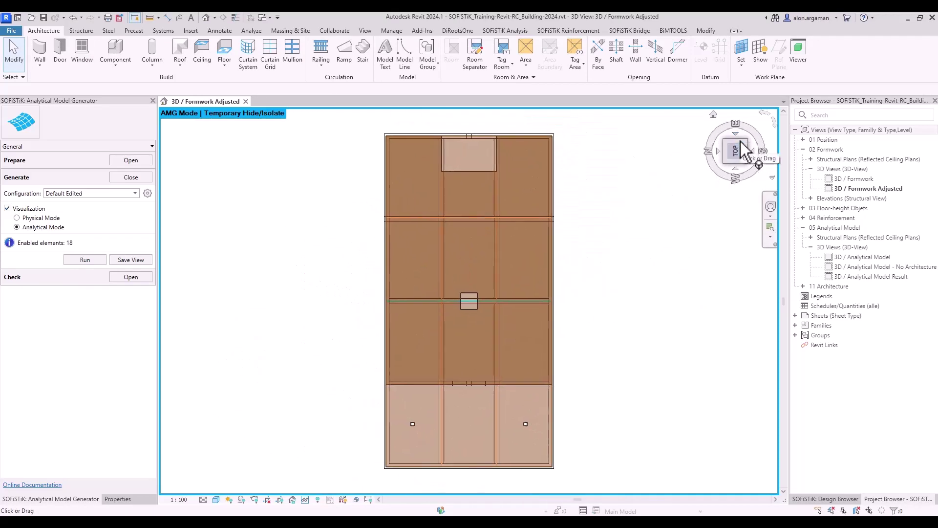
left_click(86, 261)
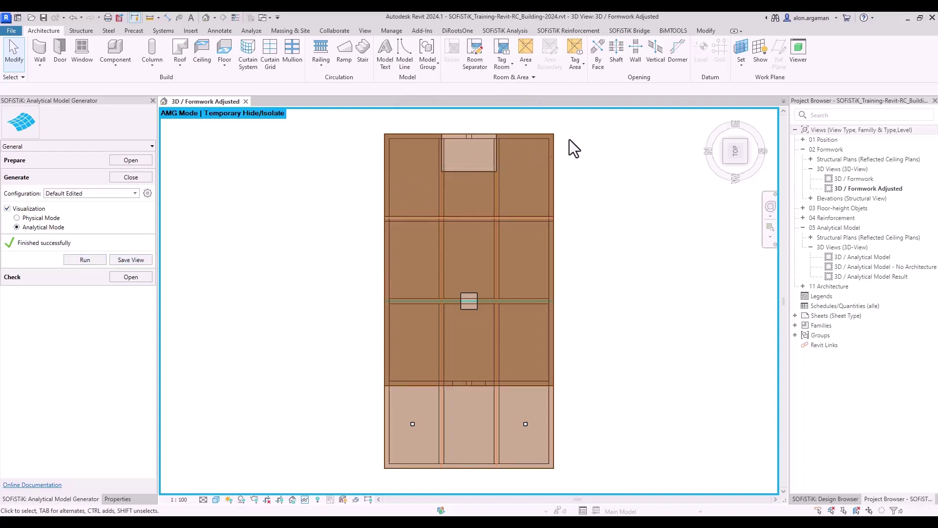
scroll(543, 134, "up", 6)
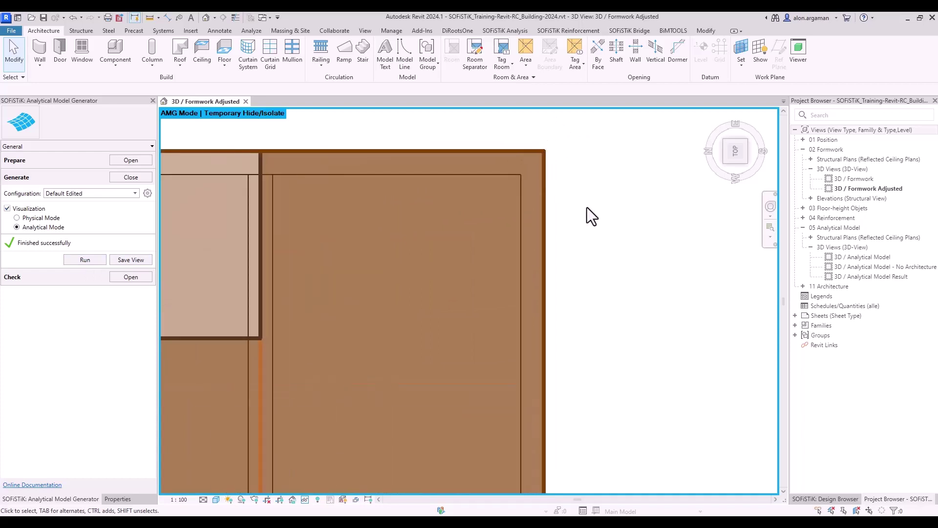
left_click(743, 161)
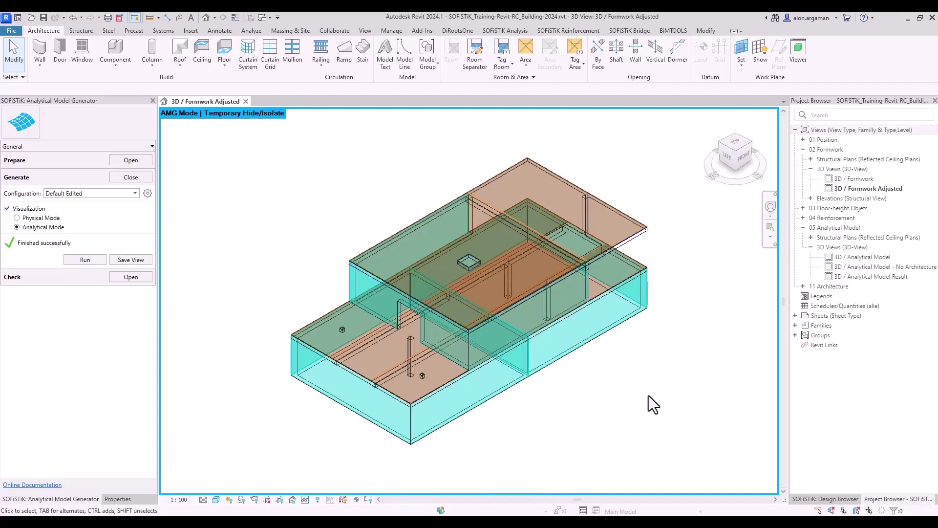
scroll(343, 331, "up", 6)
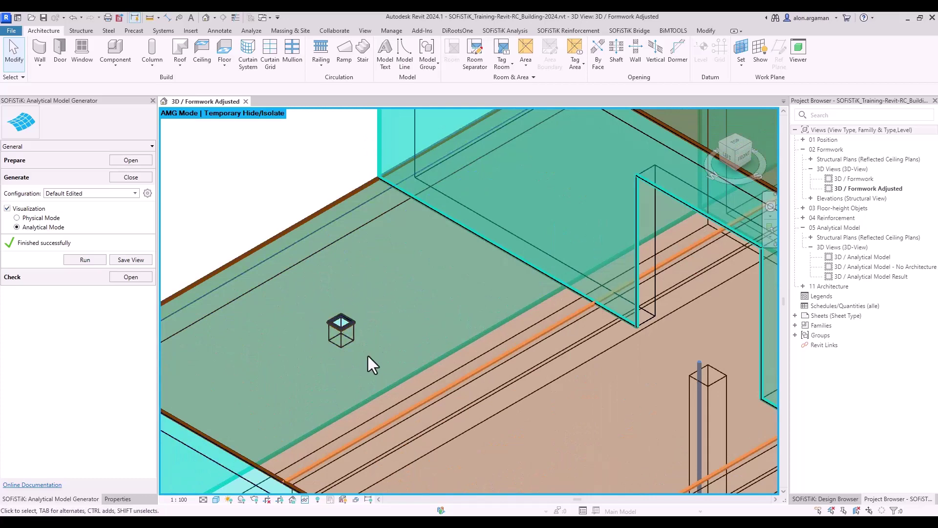
scroll(368, 356, "down", 3)
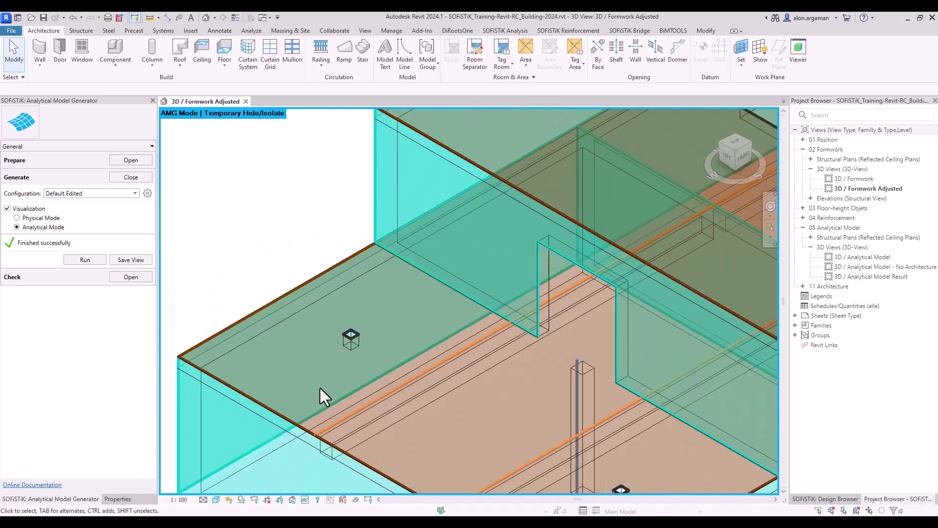
scroll(306, 366, "up", 3)
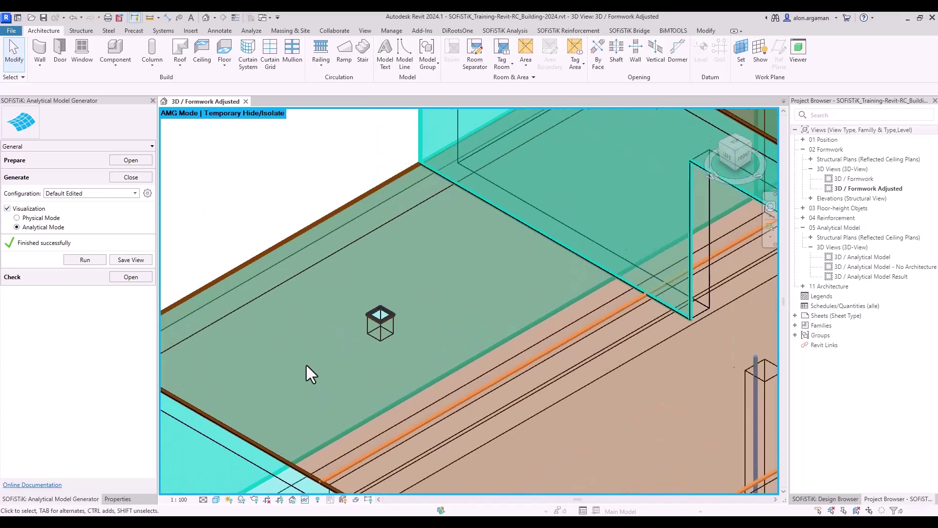
Set Analytical Elements Geometry's opening removal limit to 0,1 m² and rerun Generate.
left_click(147, 194)
scroll(383, 362, "up", 2)
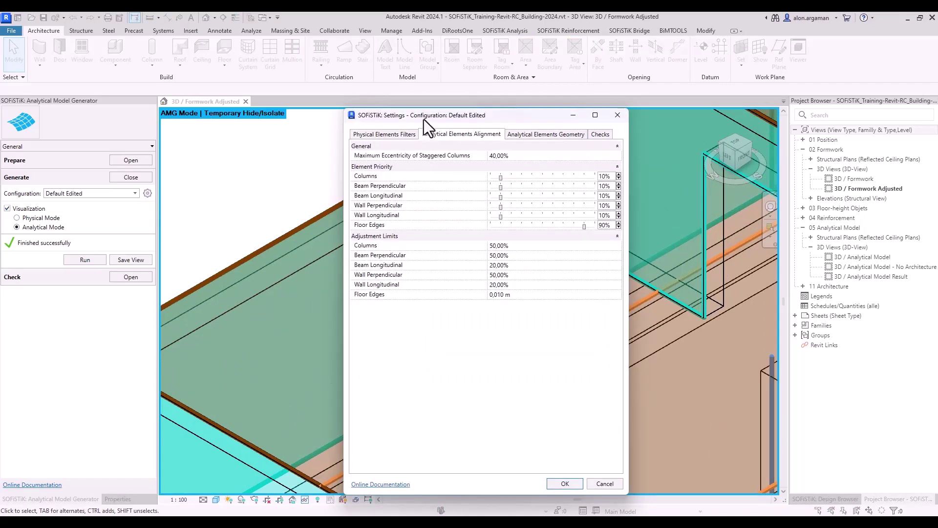
left_click(533, 134)
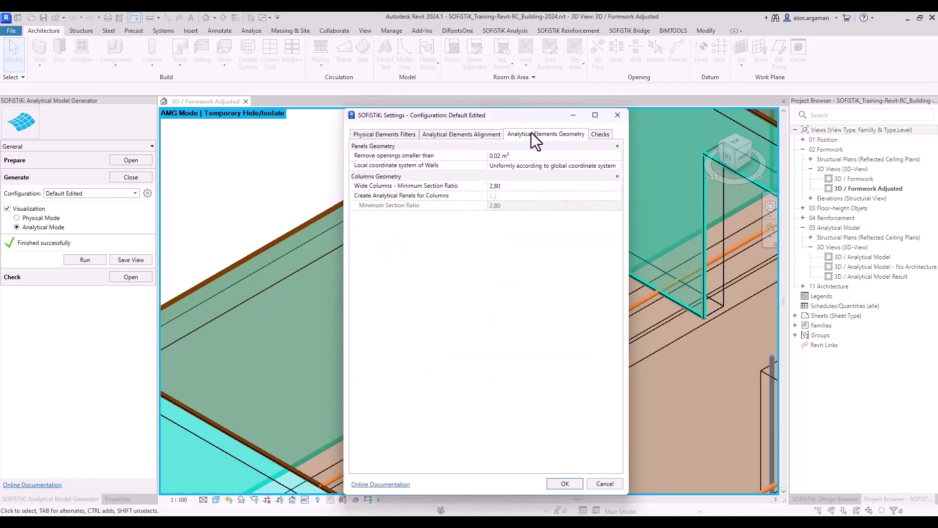
left_click(496, 155)
key("Delete")
key("Delete")
type("1")
left_click(565, 483)
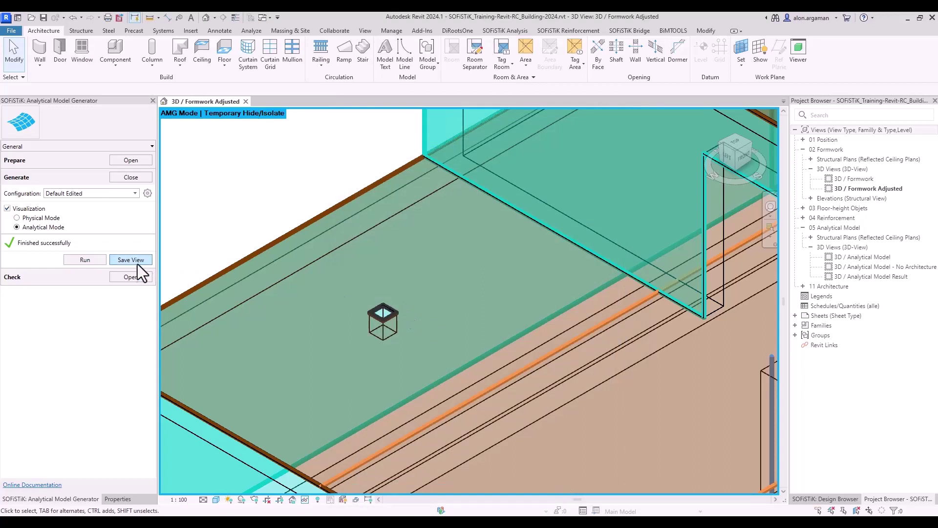
left_click(95, 262)
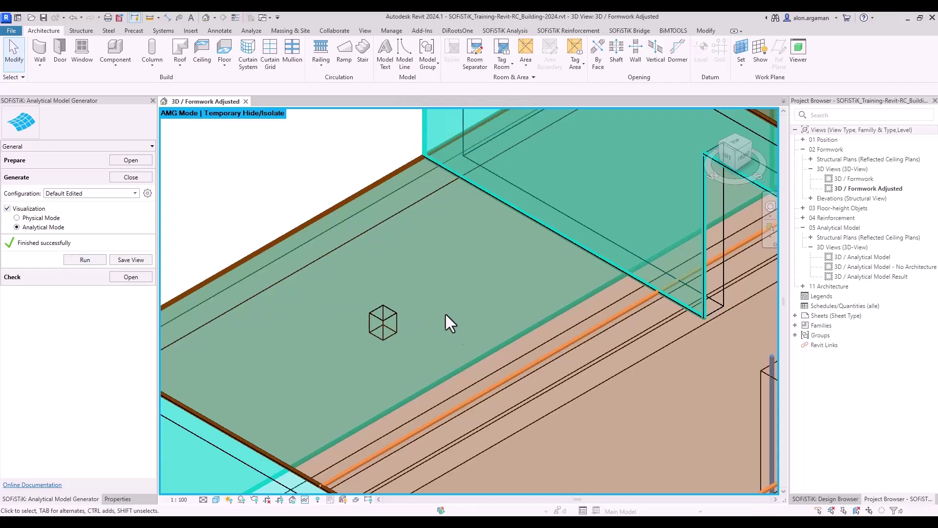
Zoom to fit the whole building with ZF and open the Check stage options.
key("z")
key("f")
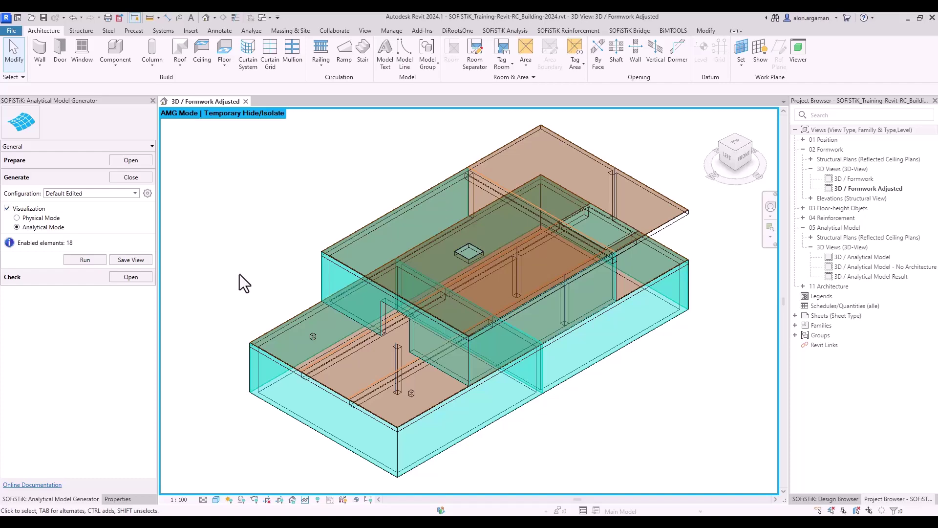
left_click(132, 276)
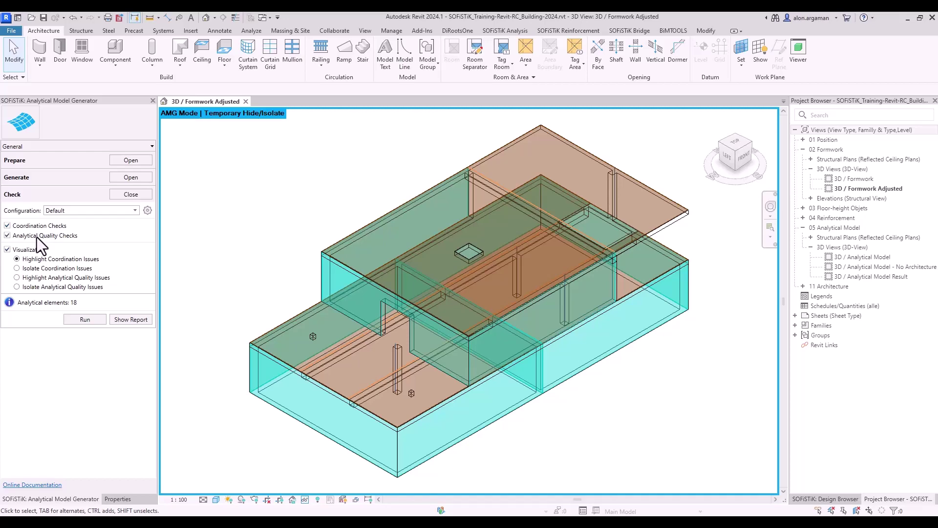
Run the AMG check, open the report of two floors with mismatched material, and select them.
left_click(82, 319)
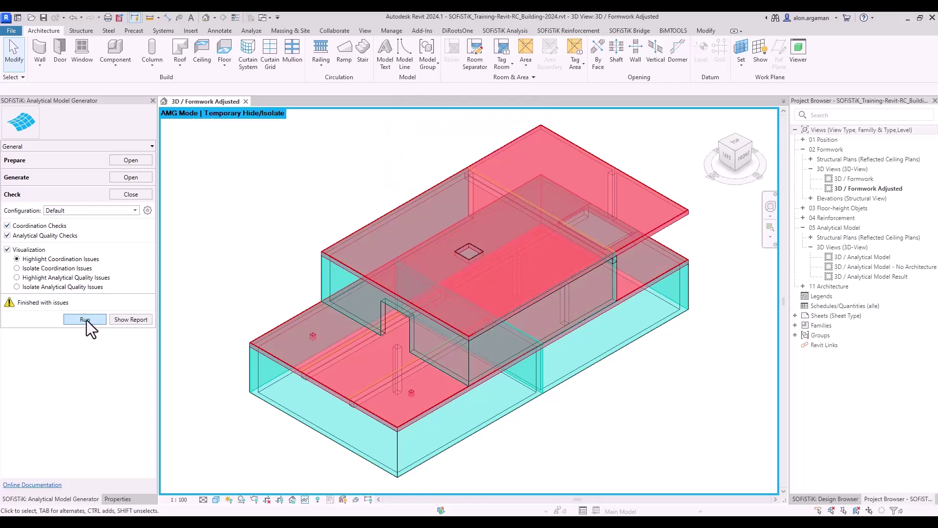
left_click(130, 319)
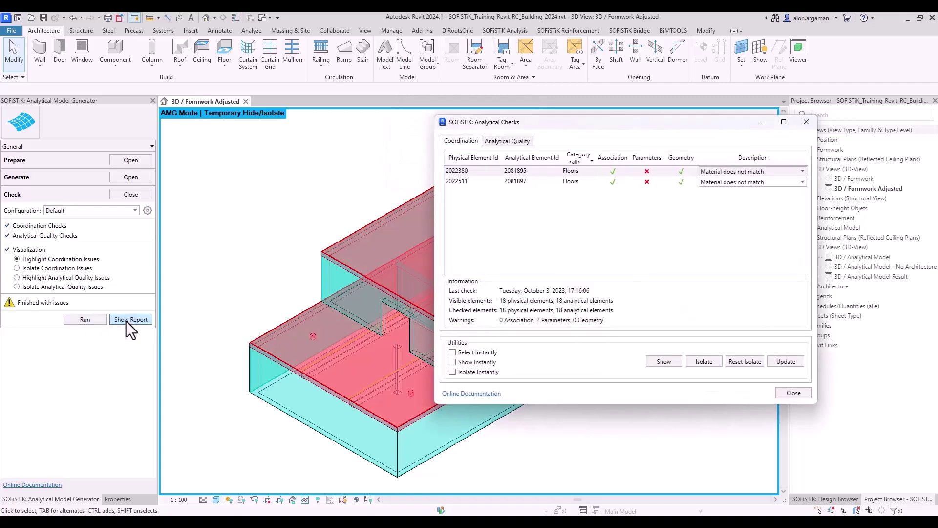
left_click(519, 171)
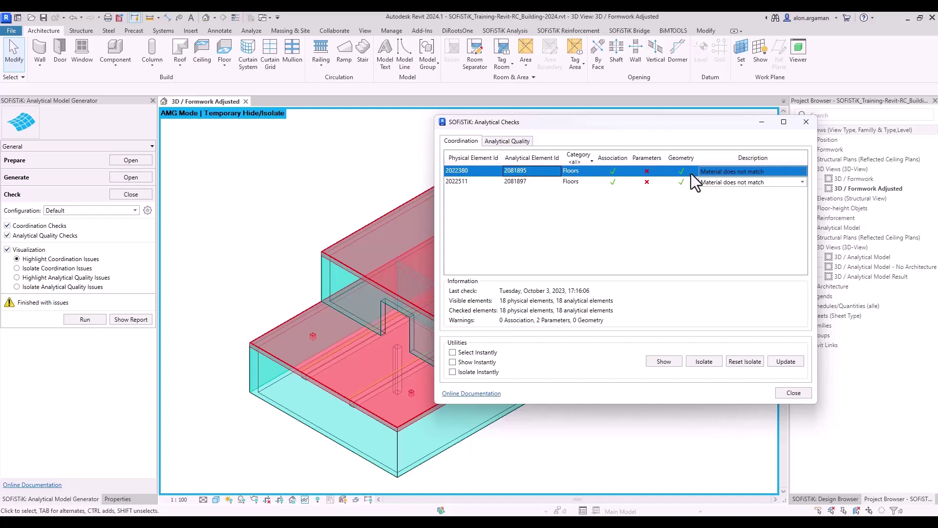
left_click(707, 172)
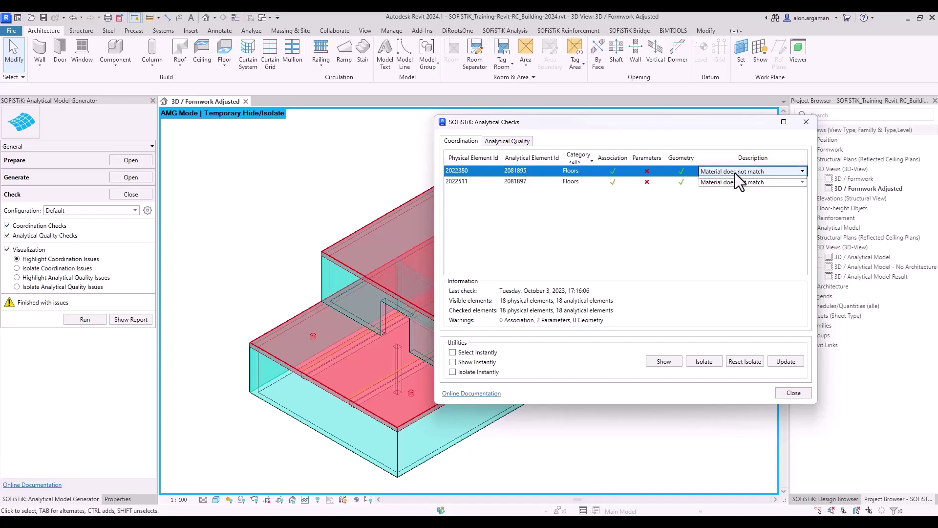
left_click(721, 173)
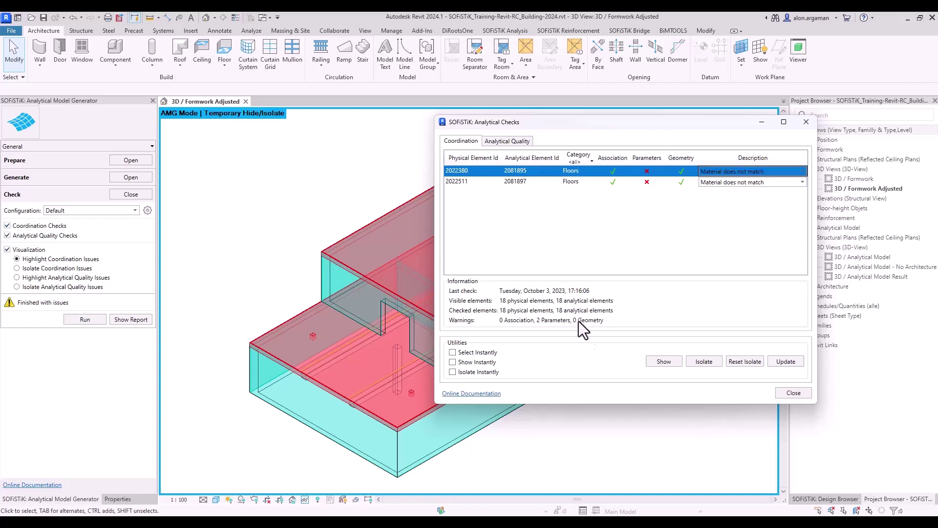
left_click(664, 362)
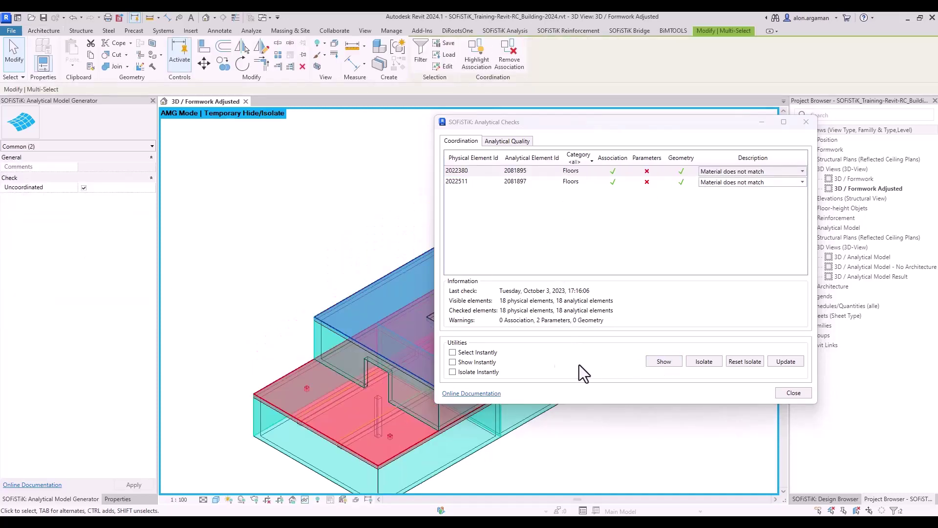
Enable Select/Show Instantly and isolate flagged floor 2022511 in the 3D view.
left_click(486, 353)
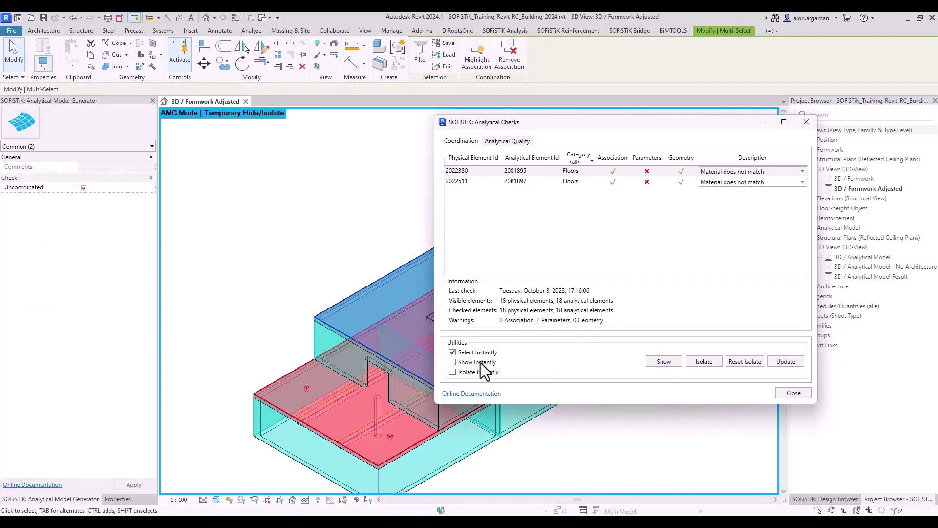
left_click(479, 363)
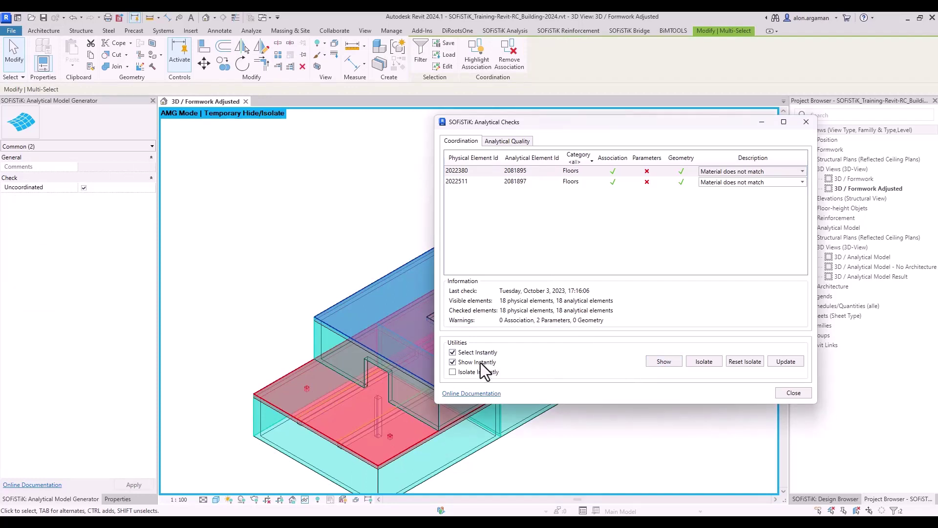
left_click(495, 182)
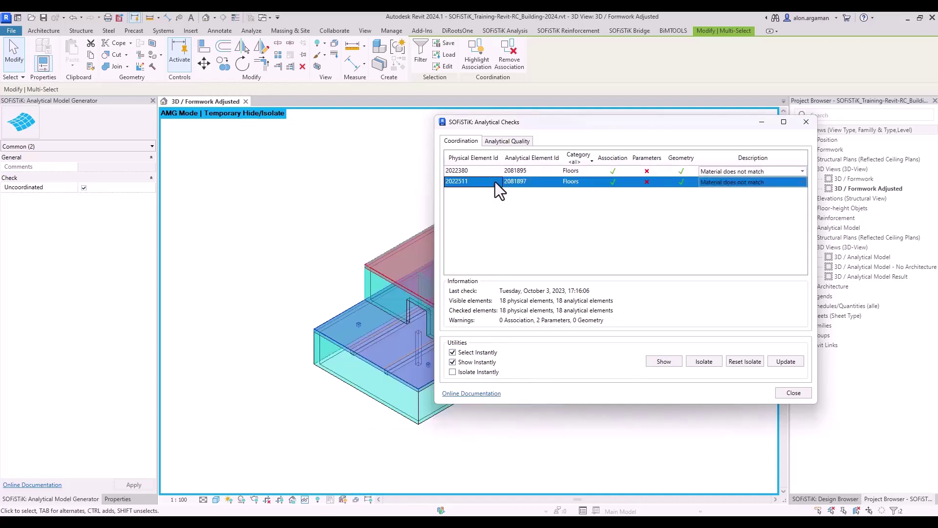
left_click(704, 361)
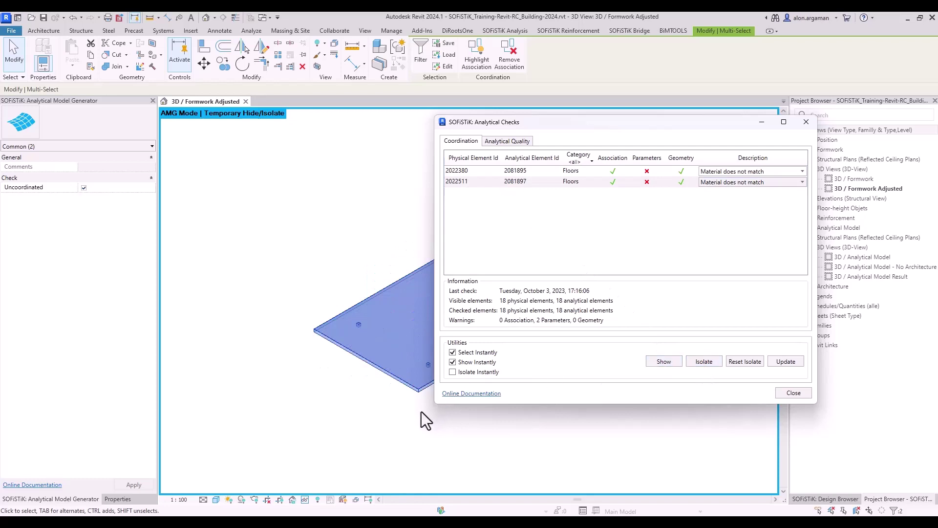
middle_click_drag(421, 412, 263, 434)
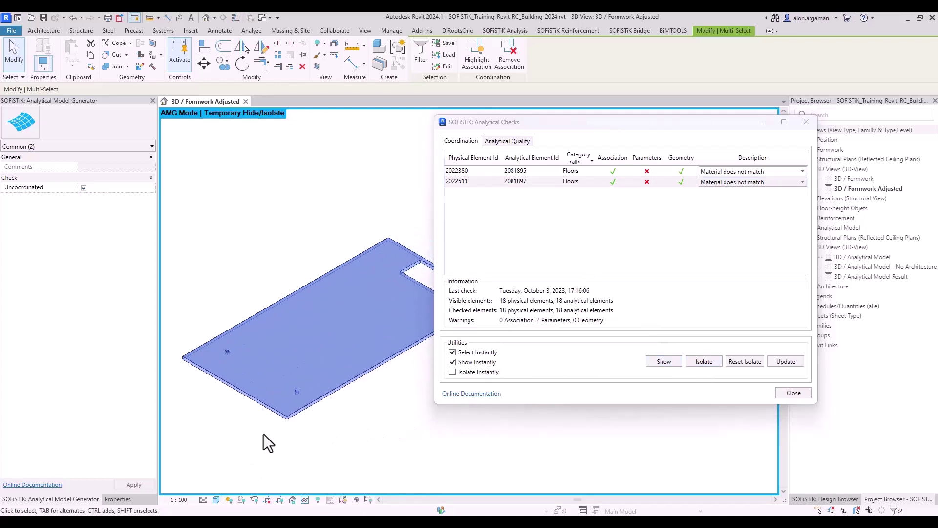
scroll(292, 373, "up", 1)
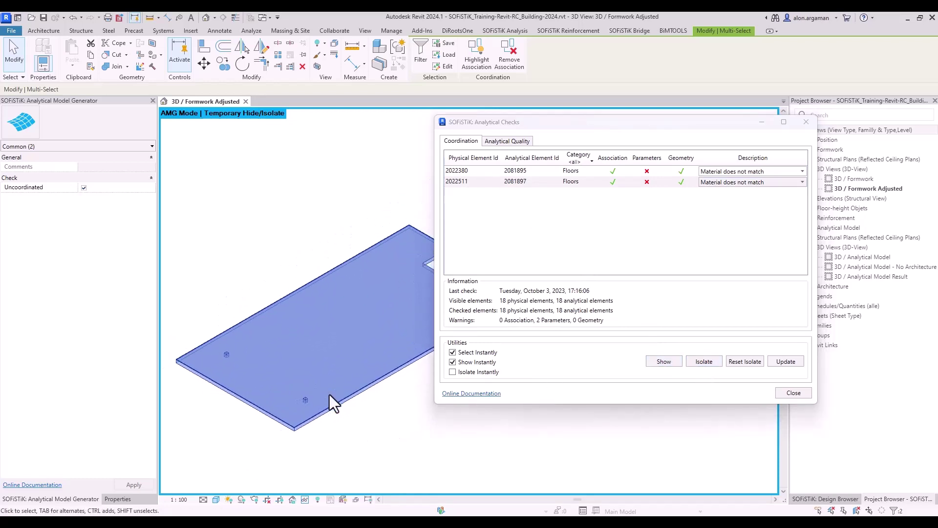
left_click(371, 415)
Inspect the floor type's structural layer material, Concrete, Cast-in-Place gray, without changing it.
left_click(353, 401)
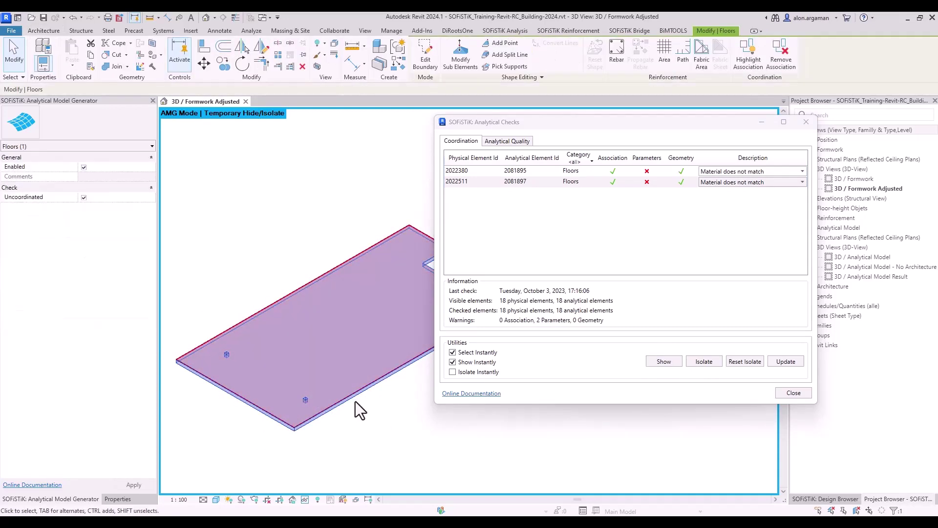
left_click(118, 499)
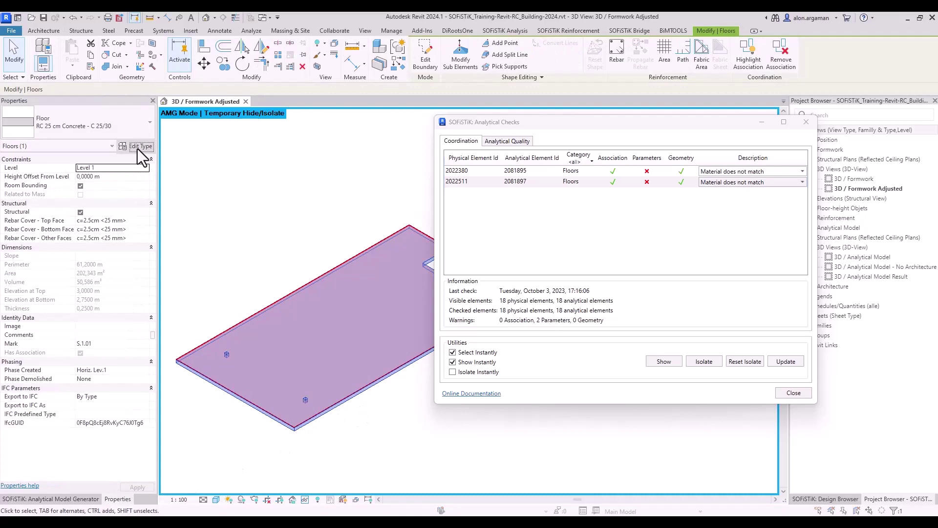
left_click(137, 146)
left_click(249, 236)
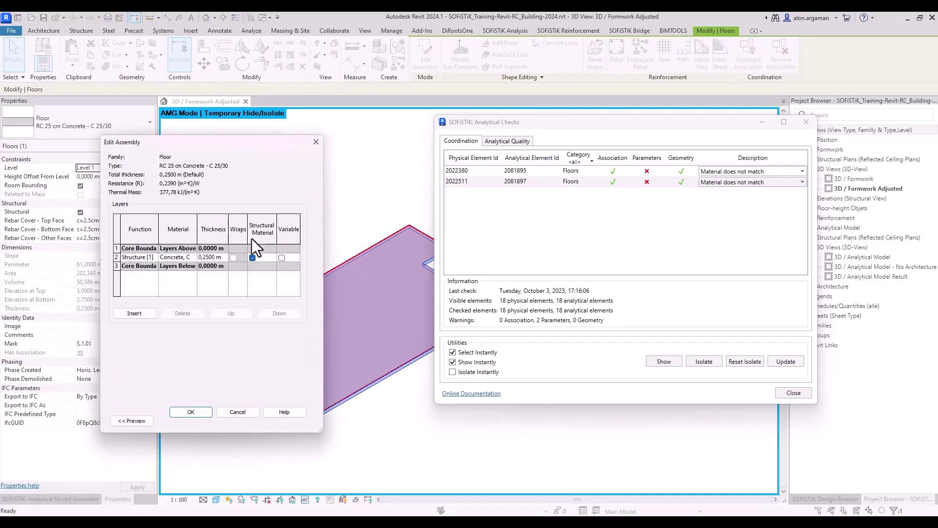
left_click(194, 257)
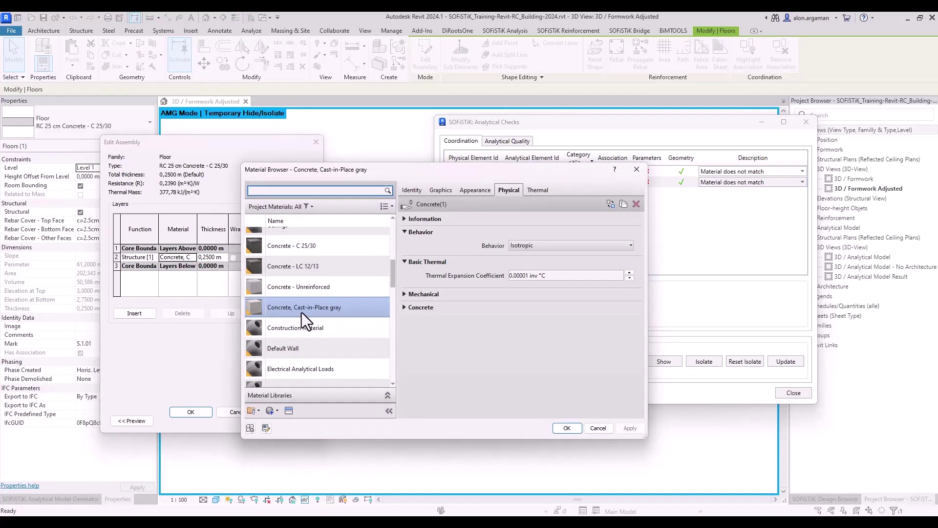
left_click(599, 429)
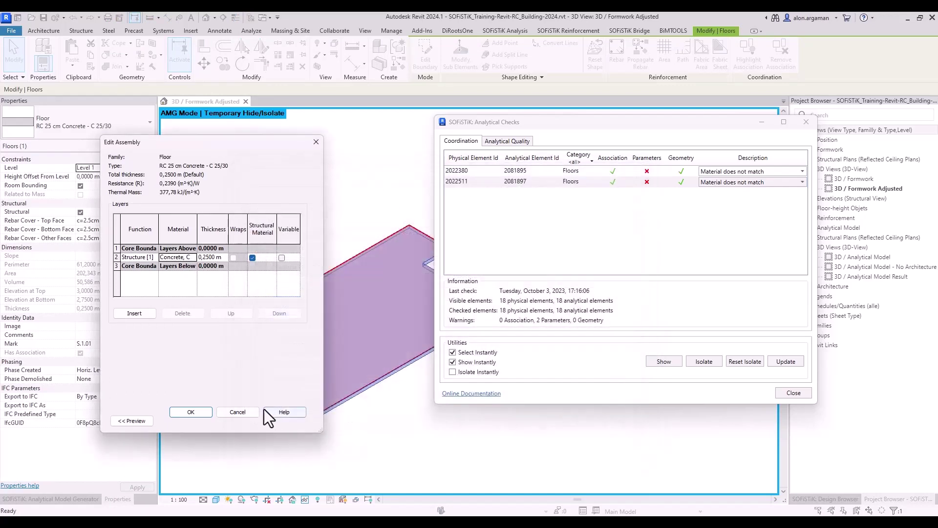
left_click(238, 411)
Set the slab's analytical panel structural material to Concrete, Cast-in-Place gray.
left_click(240, 421)
left_click(227, 430)
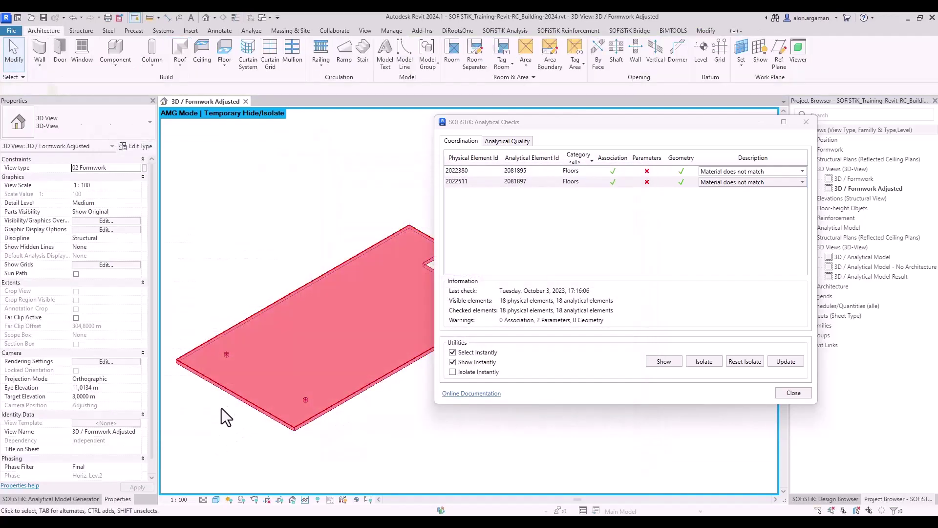
left_click(223, 389)
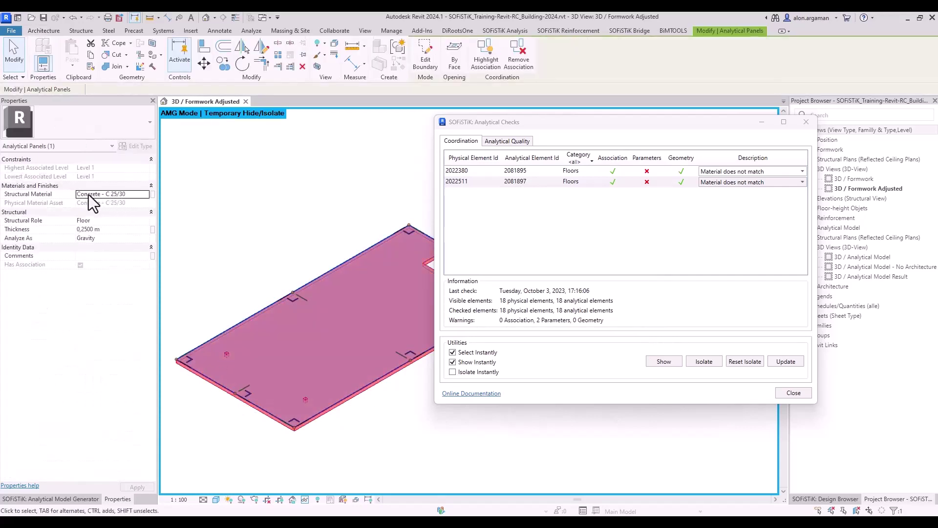
left_click(143, 195)
left_click(147, 195)
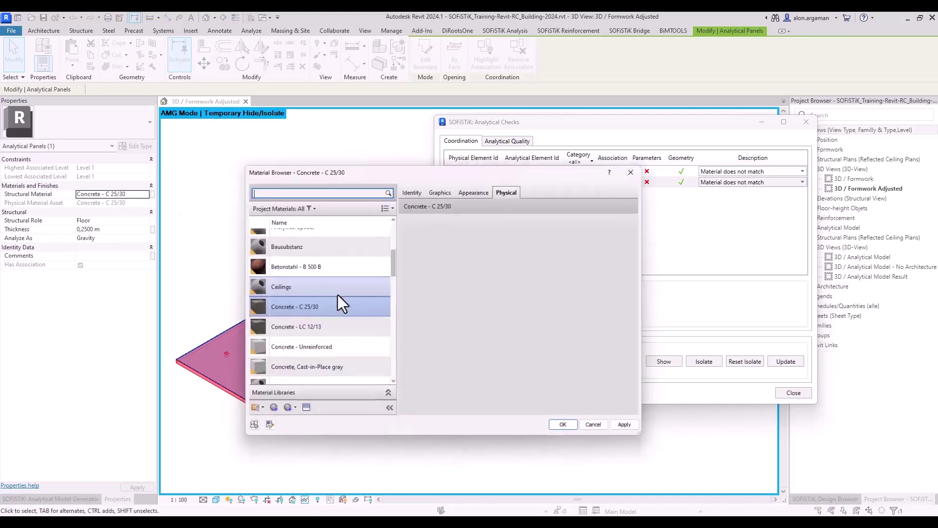
left_click(322, 370)
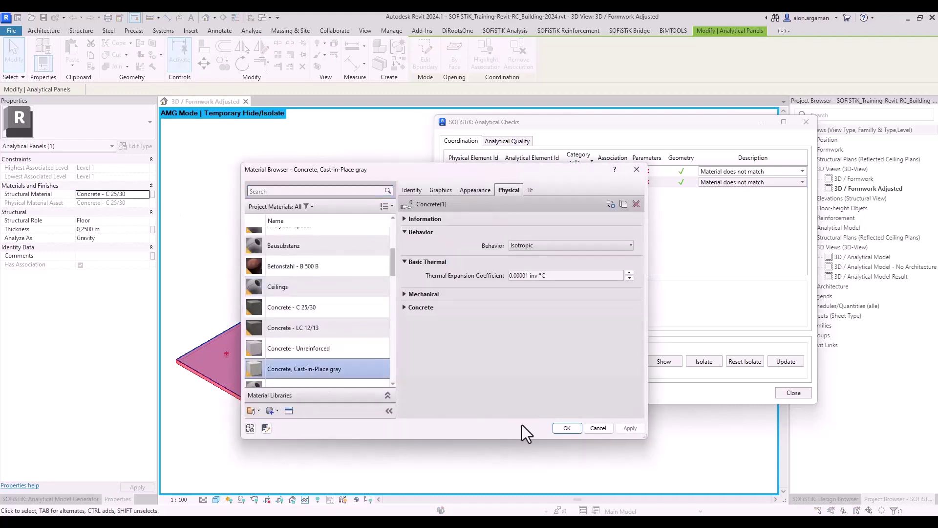
left_click(566, 428)
left_click(401, 433)
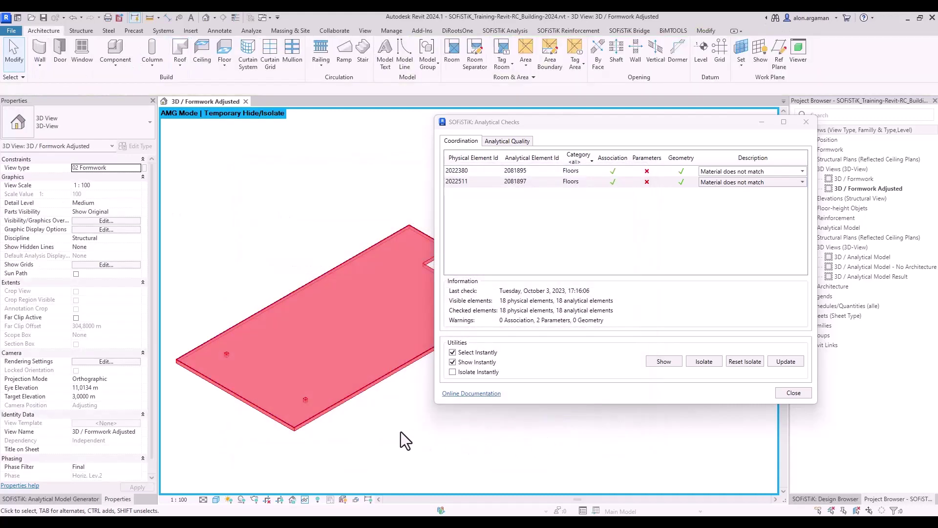
Reset the isolation and rerun the AMG check, leaving only one floor mismatch.
left_click(739, 362)
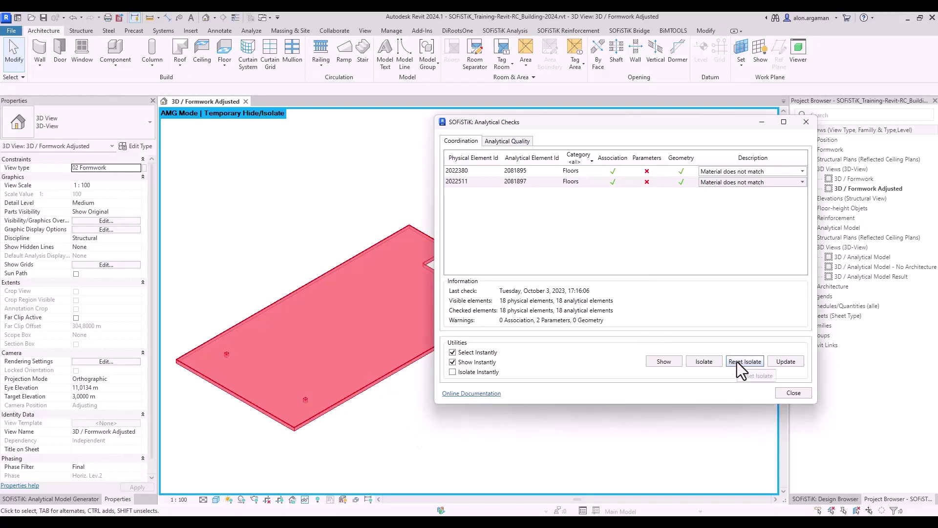
left_click(80, 498)
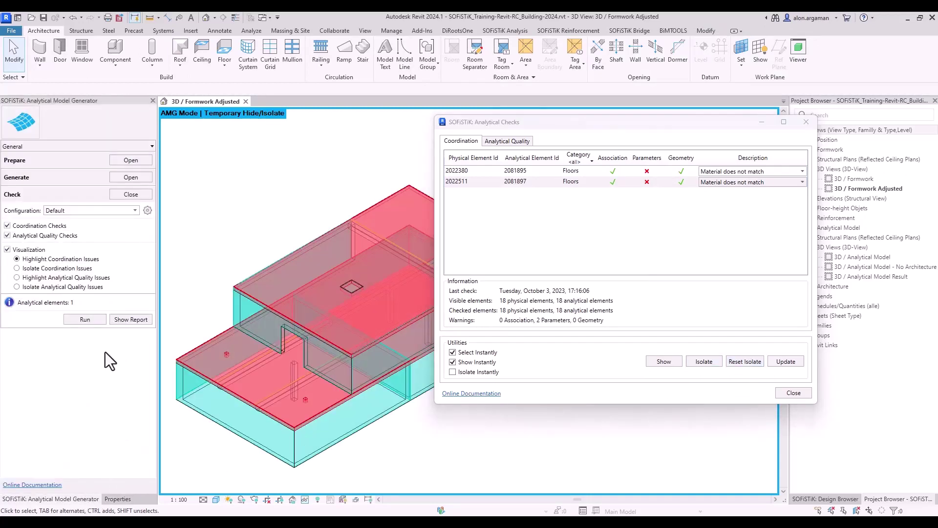
left_click(84, 318)
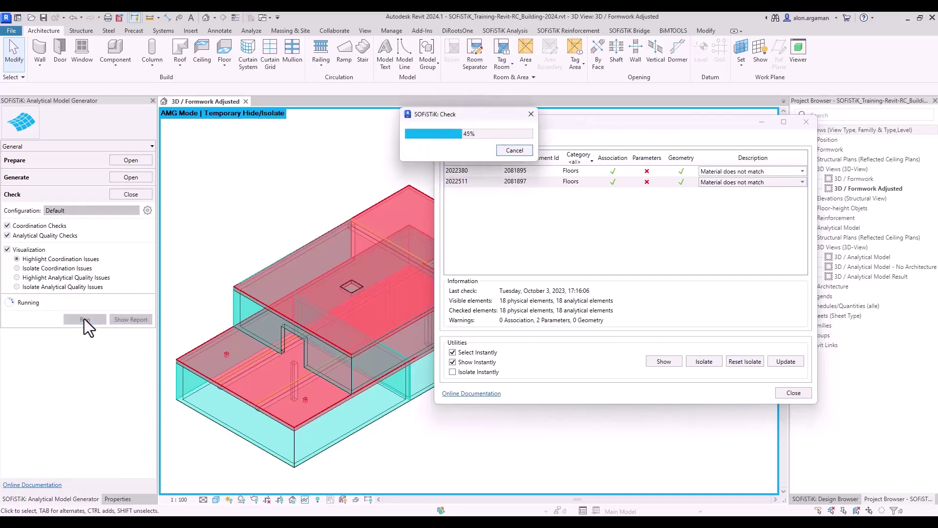
left_click(230, 275)
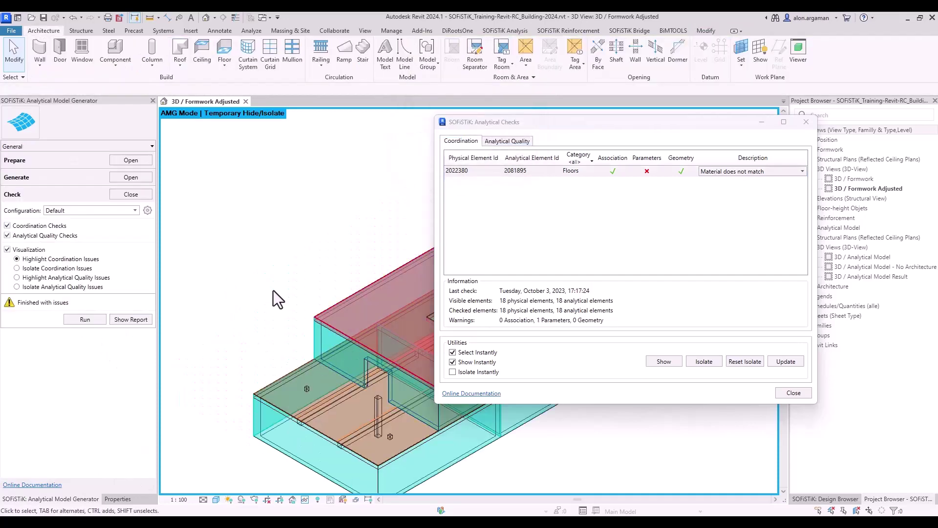
left_click(130, 178)
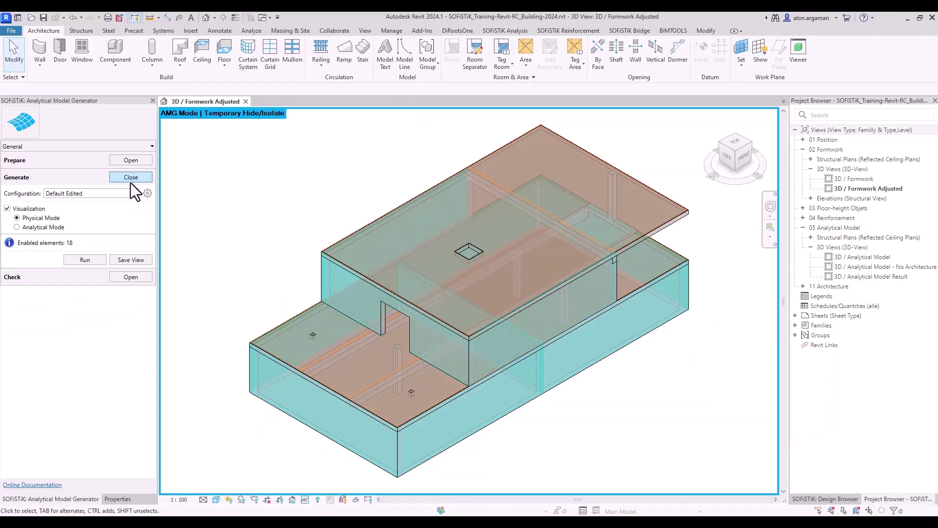
Save the current view as a new view named '3D - AMG'.
left_click(123, 261)
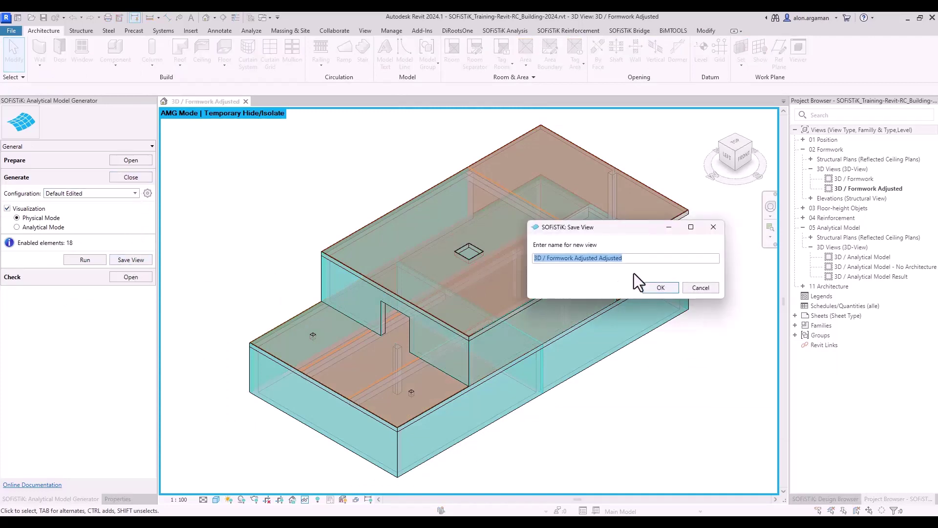
type("3")
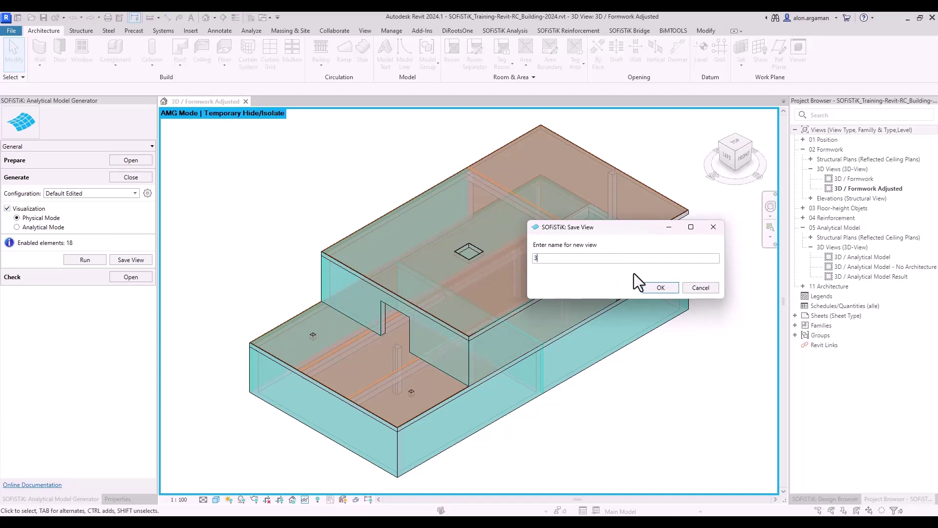
type("D - AMG")
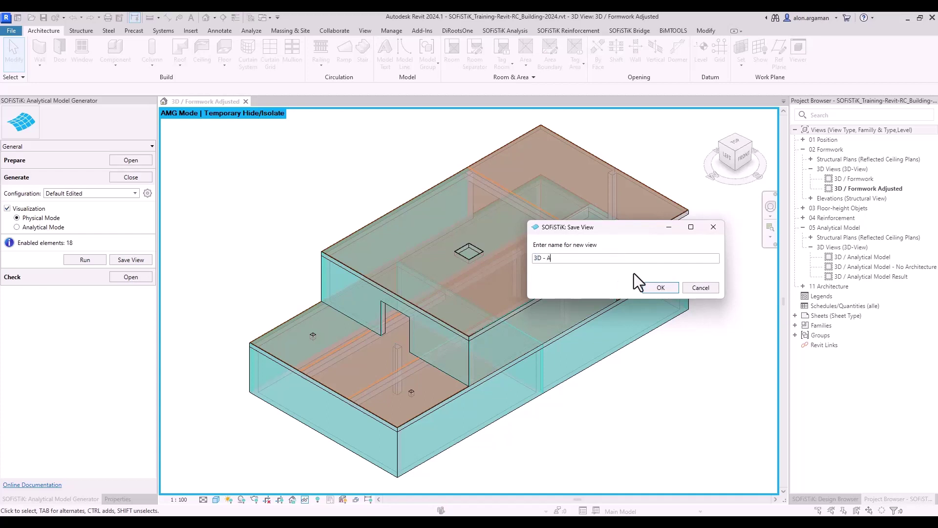